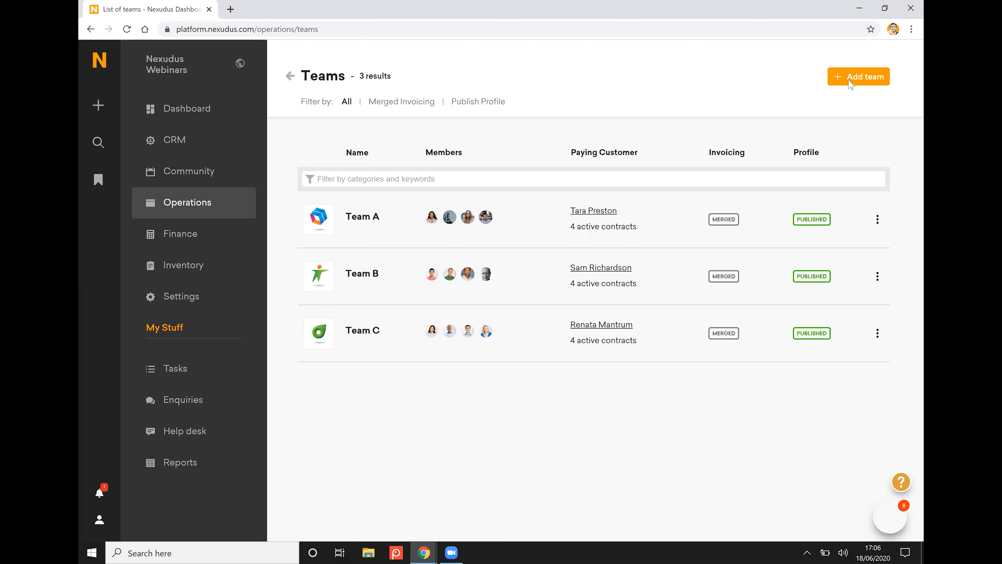
- Start a new team named Team D and add the description field to its general details
{"action": "left_click", "coordinate": [850, 83]}
{"action": "type", "text": "Team D"}
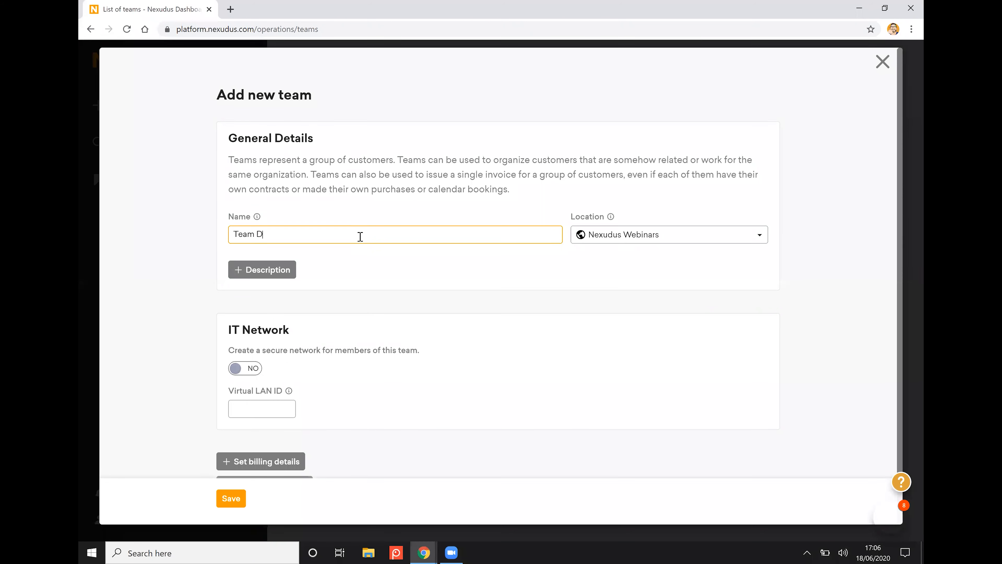
{"action": "left_click", "coordinate": [283, 278]}
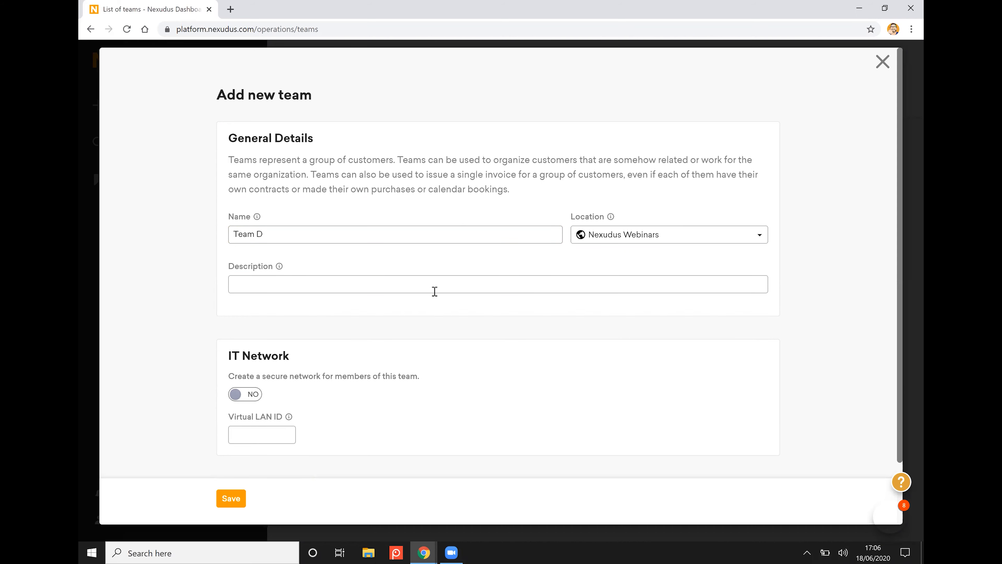
- Add billing details to the new team, choose its paying customer by name and enable merging all invoices for the team
{"action": "scroll", "coordinate": [434, 291], "scroll_direction": "down", "scroll_amount": 2}
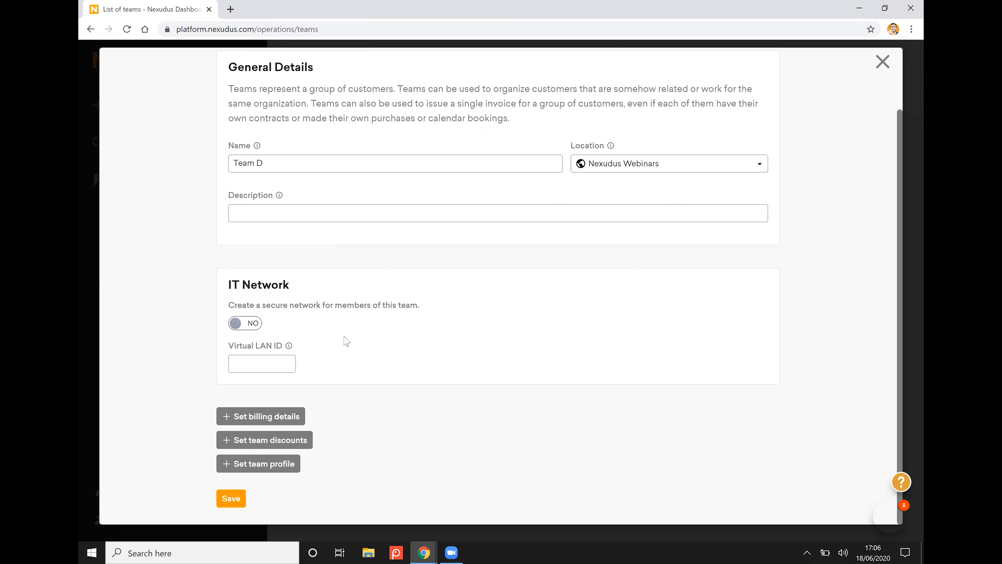
{"action": "left_click", "coordinate": [267, 417]}
{"action": "scroll", "coordinate": [363, 277], "scroll_direction": "down", "scroll_amount": 8}
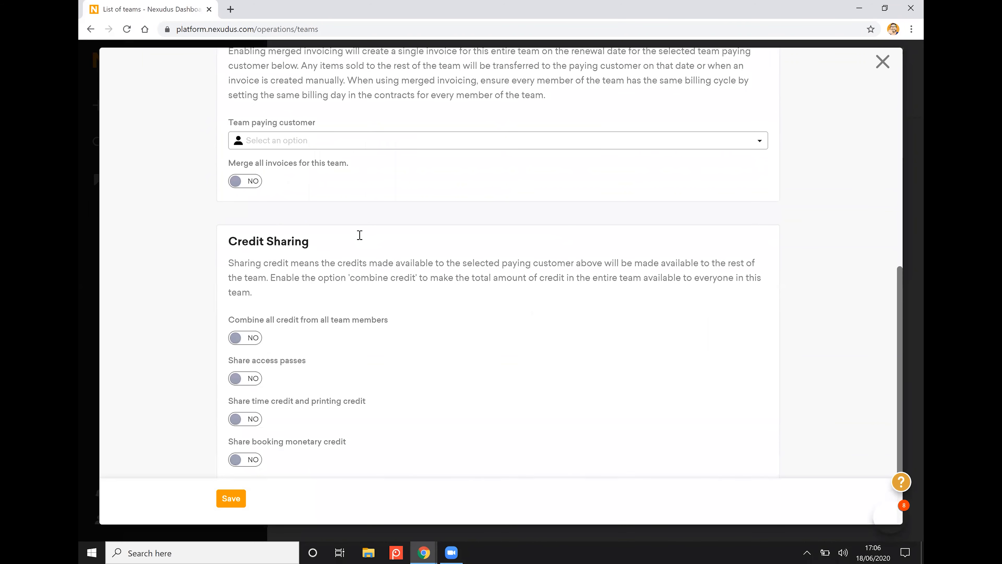
{"action": "scroll", "coordinate": [360, 235], "scroll_direction": "up", "scroll_amount": 4}
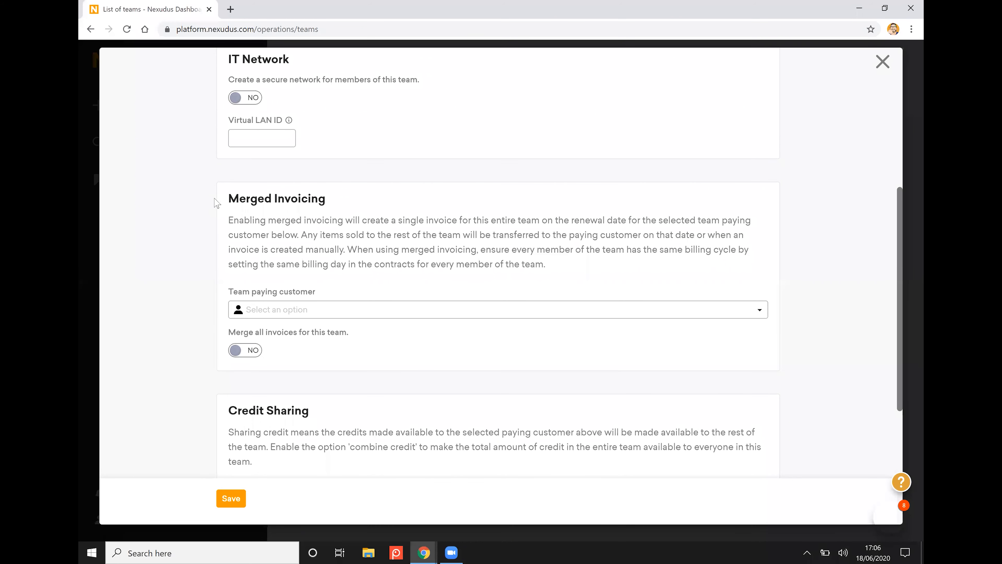
{"action": "left_click", "coordinate": [294, 310]}
{"action": "type", "text": "hay"}
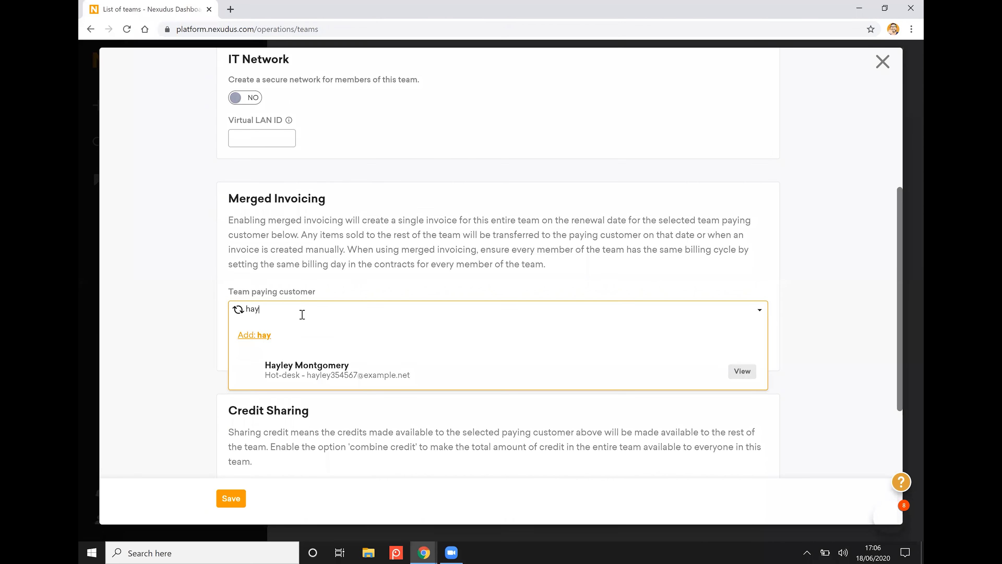
{"action": "left_click", "coordinate": [352, 369]}
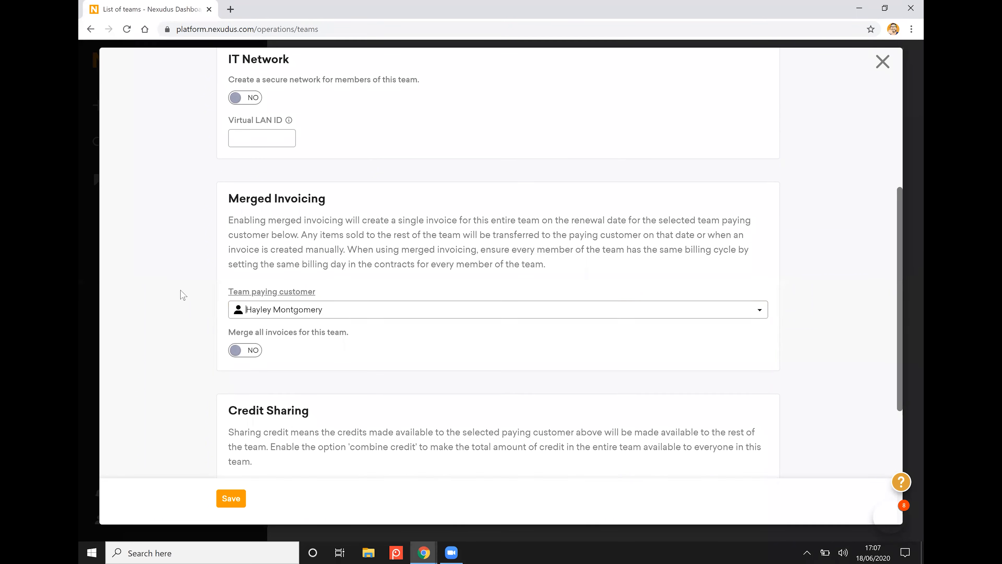
{"action": "left_click", "coordinate": [242, 351]}
- Enable combining all credit from all team members in the new team's credit sharing settings
{"action": "scroll", "coordinate": [345, 357], "scroll_direction": "down", "scroll_amount": 1}
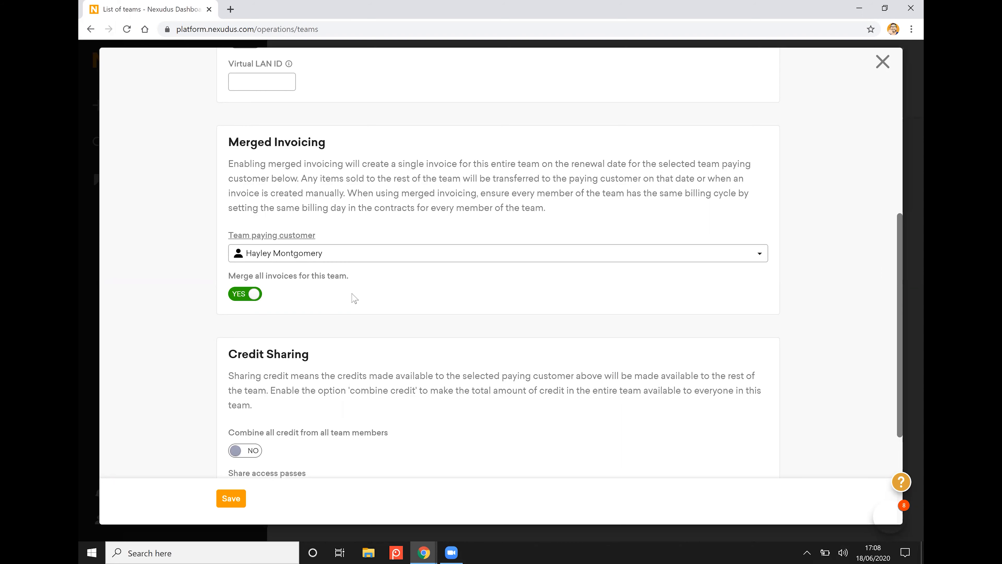
{"action": "scroll", "coordinate": [370, 296], "scroll_direction": "down", "scroll_amount": 3}
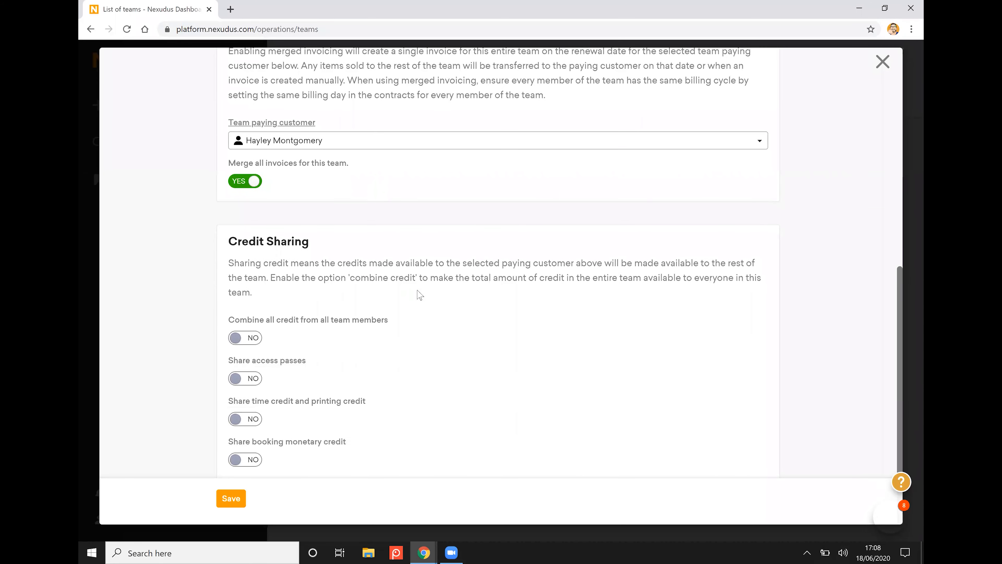
{"action": "scroll", "coordinate": [419, 295], "scroll_direction": "down", "scroll_amount": 1}
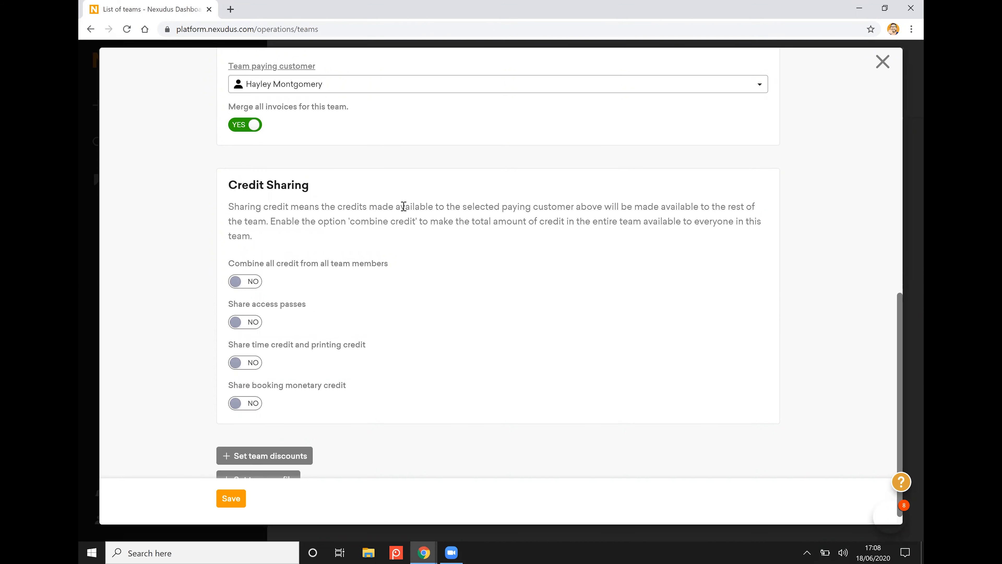
{"action": "left_click", "coordinate": [237, 285]}
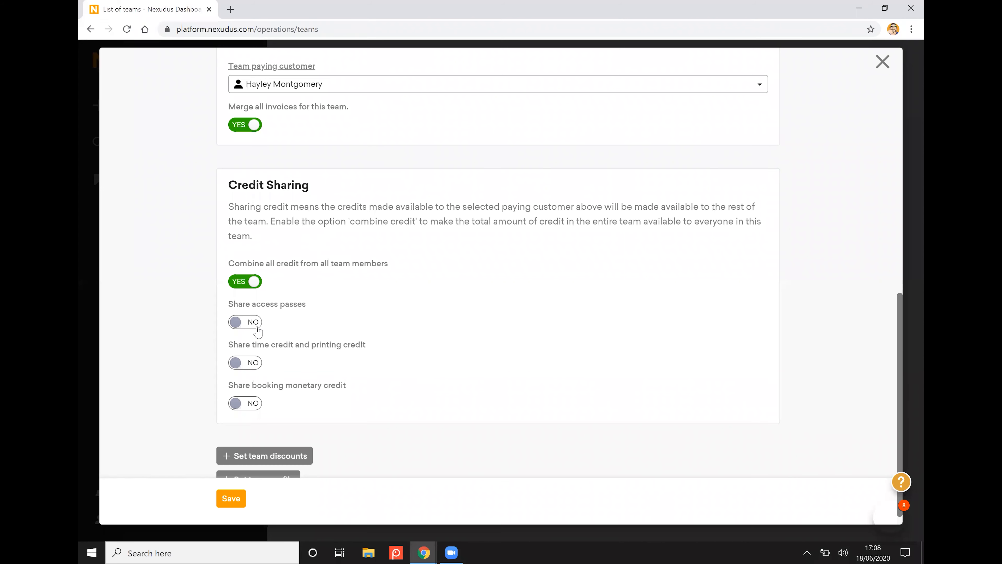
- Show the team discounts section of the new team and review its discount options
{"action": "scroll", "coordinate": [313, 286], "scroll_direction": "down", "scroll_amount": 1}
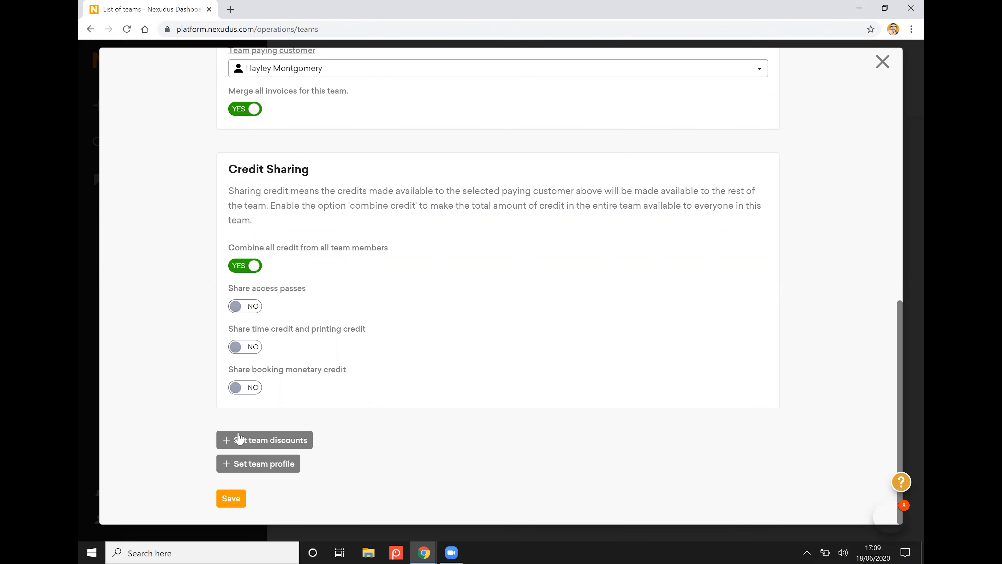
{"action": "left_click", "coordinate": [271, 442]}
{"action": "scroll", "coordinate": [398, 363], "scroll_direction": "down", "scroll_amount": 1}
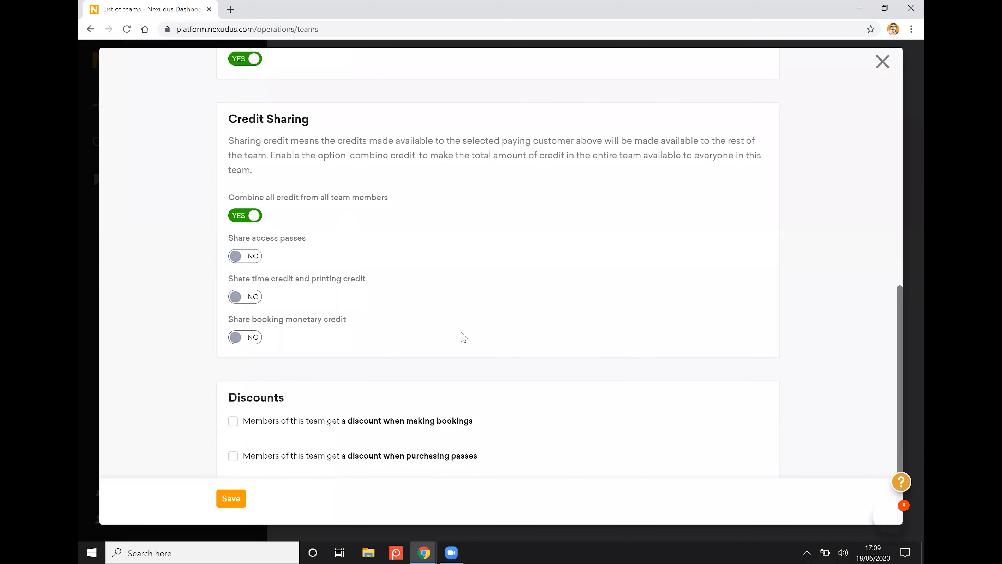
{"action": "scroll", "coordinate": [473, 335], "scroll_direction": "down", "scroll_amount": 2}
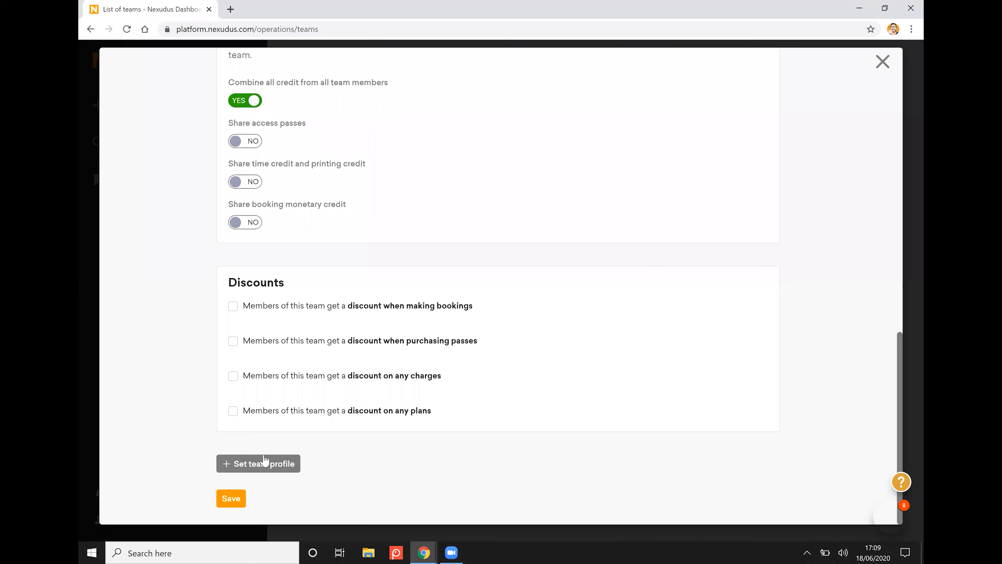
- Show the new team's public profile and image settings, leave them empty, and save the team
{"action": "left_click", "coordinate": [244, 464]}
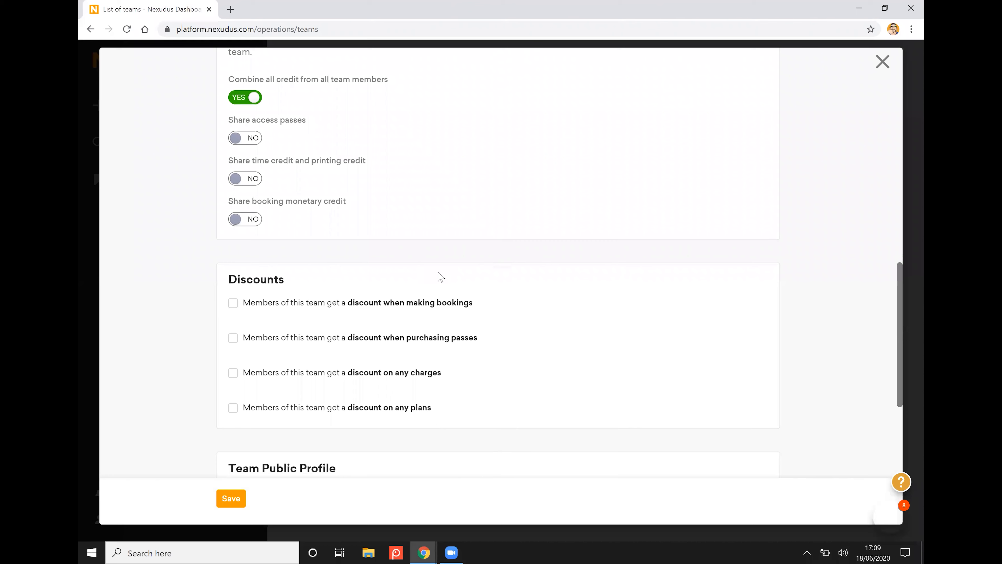
{"action": "scroll", "coordinate": [439, 275], "scroll_direction": "down", "scroll_amount": 3}
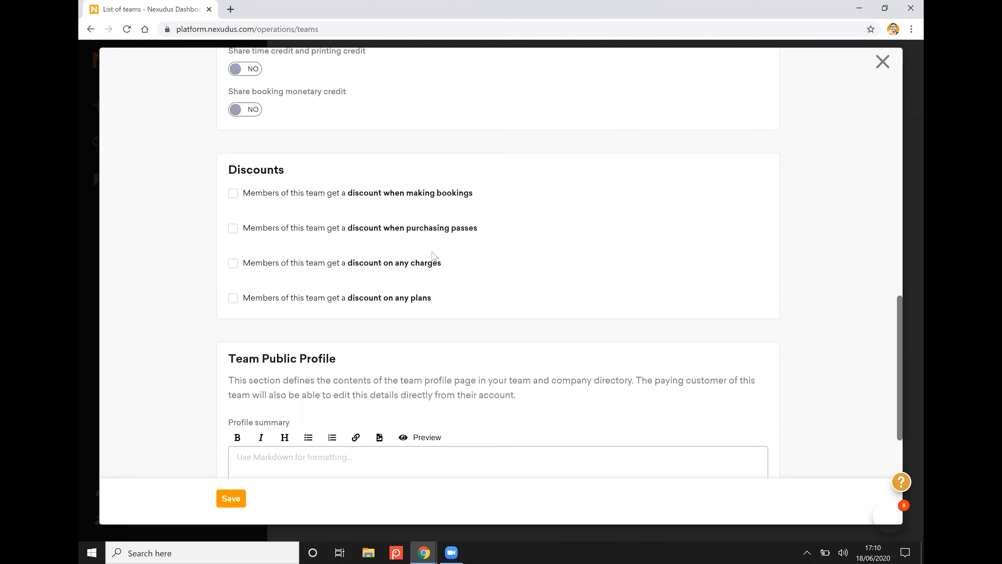
{"action": "scroll", "coordinate": [434, 252], "scroll_direction": "down", "scroll_amount": 7}
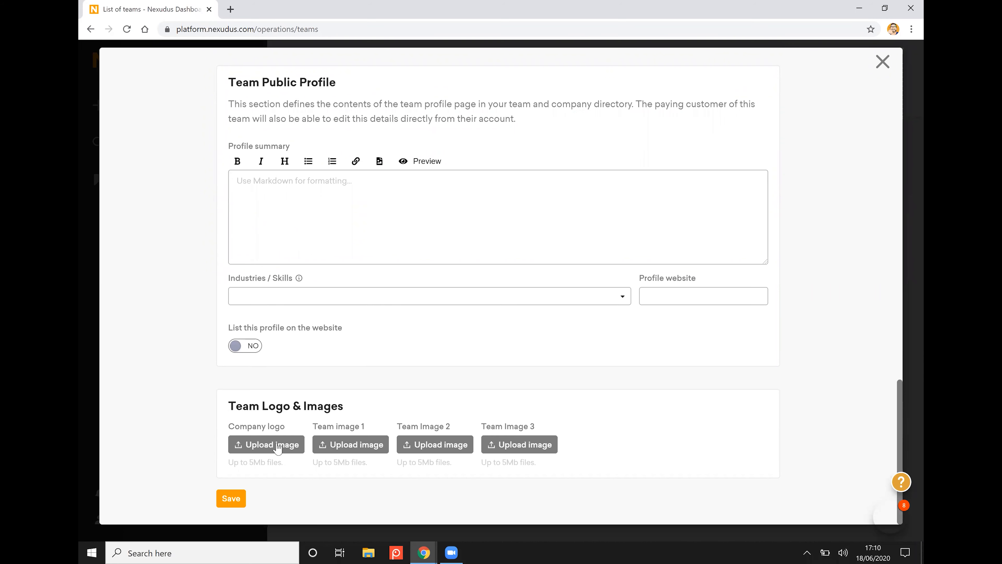
{"action": "left_click", "coordinate": [235, 501]}
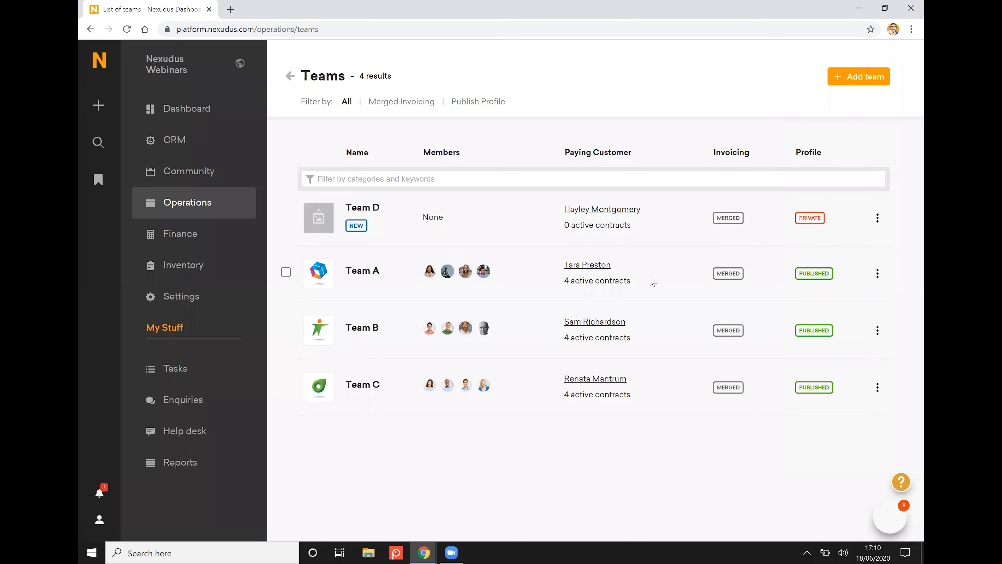
- Open the account of Team A's paying customer and access the member portal as that customer
{"action": "left_click", "coordinate": [590, 266]}
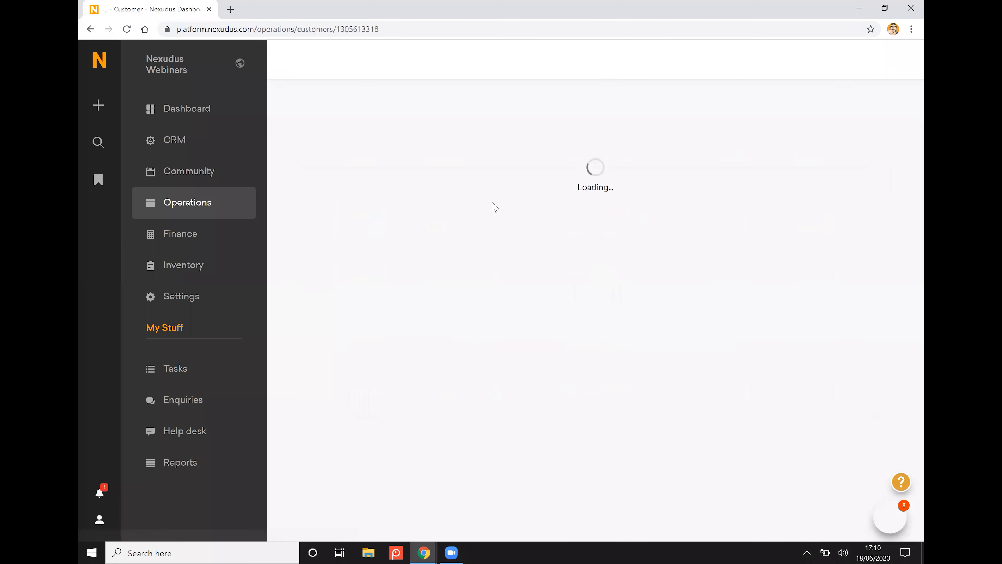
{"action": "left_click", "coordinate": [371, 91]}
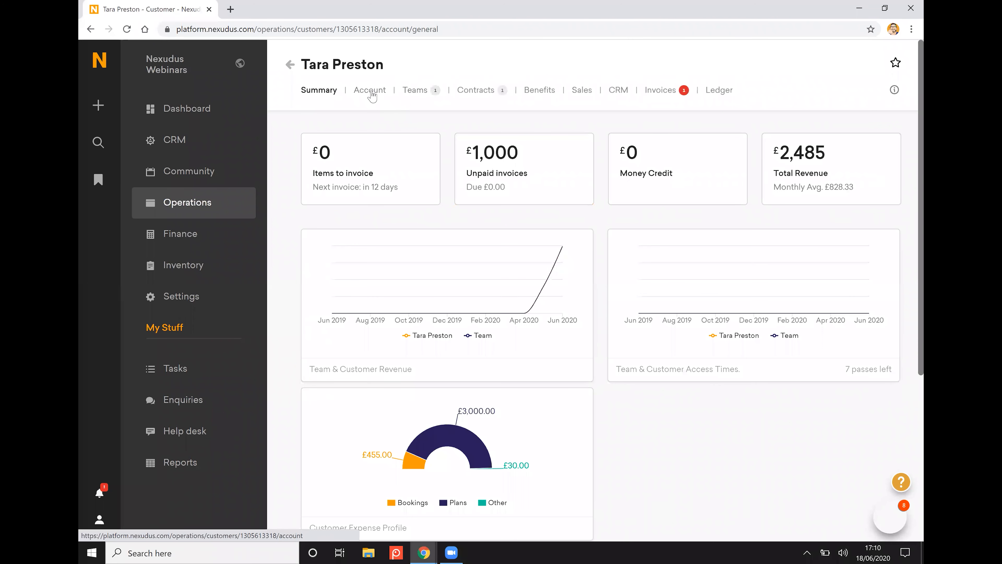
{"action": "left_click", "coordinate": [400, 518]}
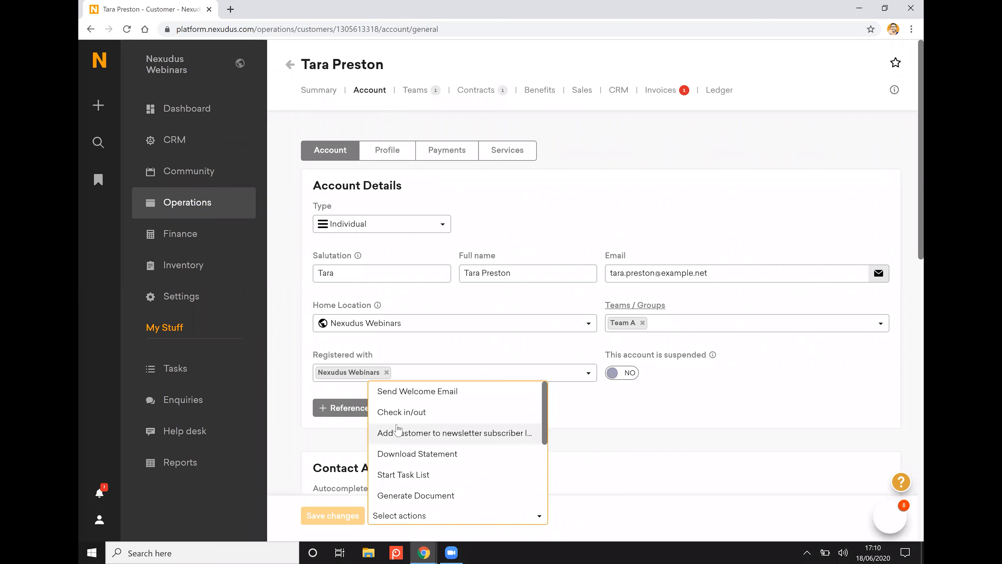
{"action": "scroll", "coordinate": [391, 434], "scroll_direction": "down", "scroll_amount": 3}
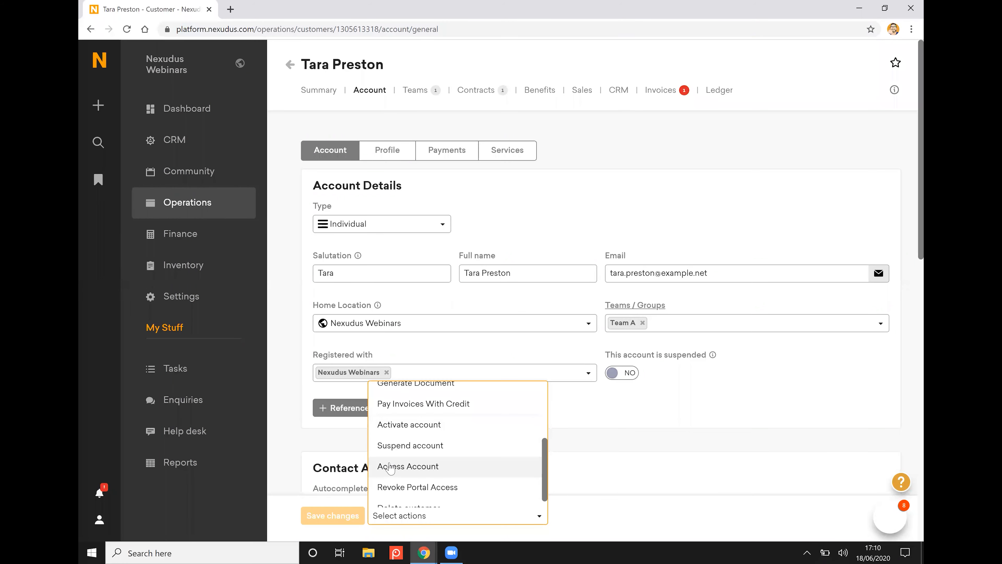
{"action": "key", "text": "Return"}
{"action": "left_click", "coordinate": [289, 320]}
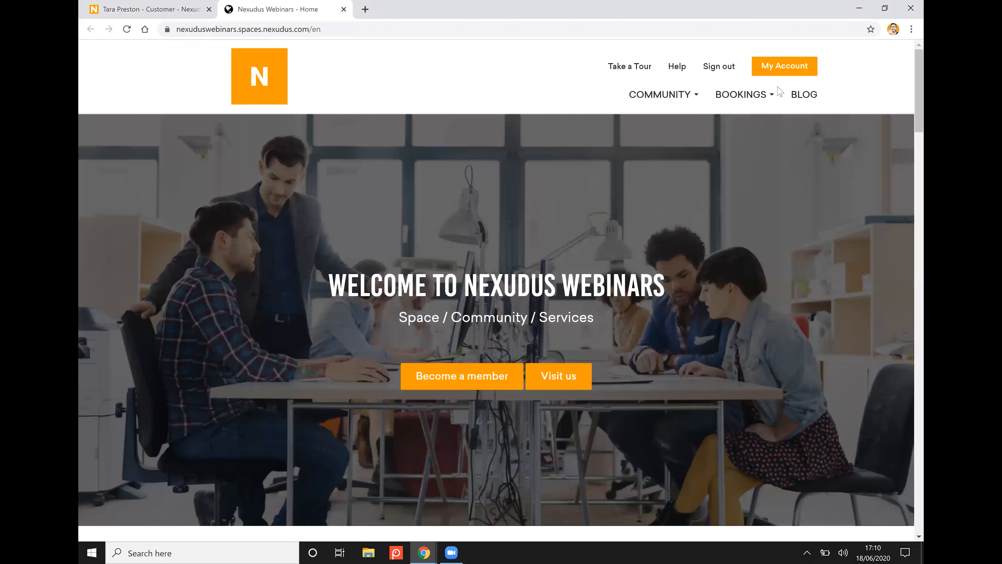
- Open My Team in the customer's portal account and examine the team details, skills, invite link and member permissions
{"action": "left_click", "coordinate": [785, 66]}
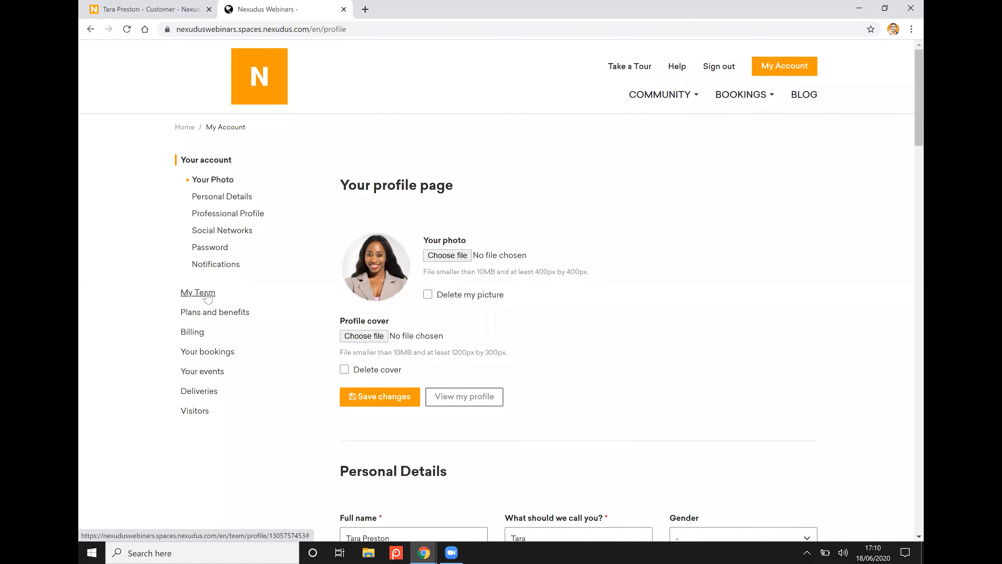
{"action": "left_click", "coordinate": [207, 294]}
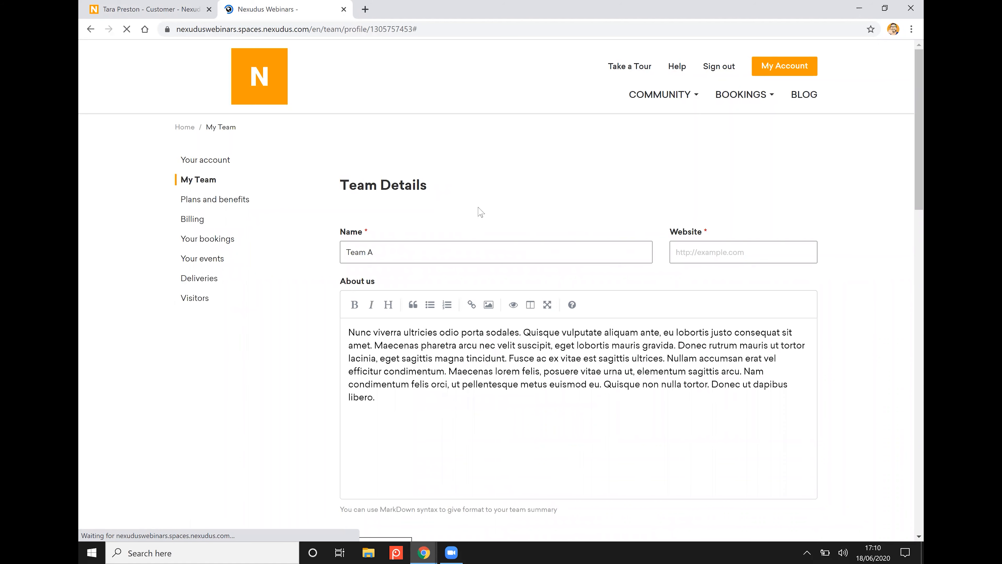
{"action": "scroll", "coordinate": [481, 216], "scroll_direction": "down", "scroll_amount": 1}
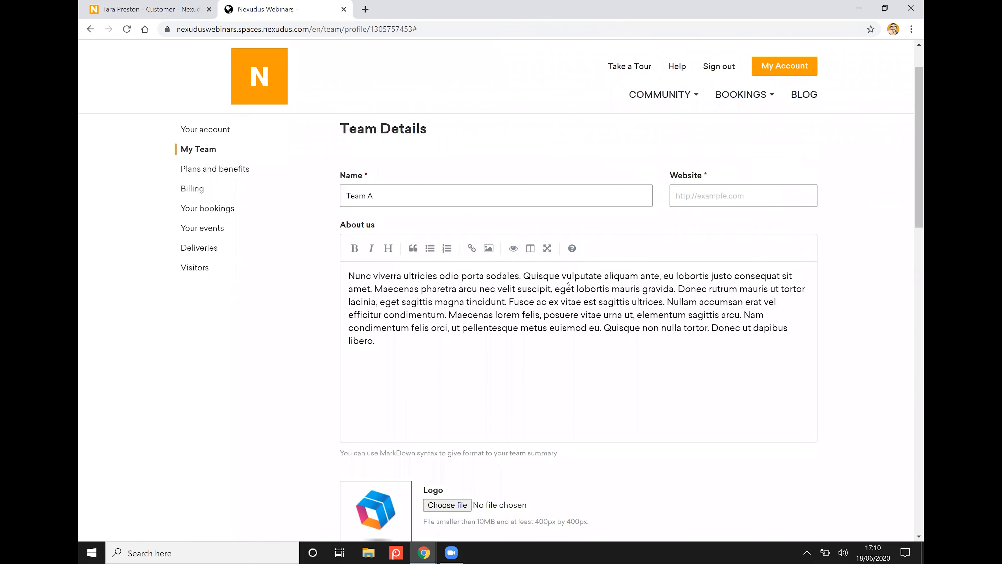
{"action": "scroll", "coordinate": [564, 279], "scroll_direction": "down", "scroll_amount": 4}
{"action": "scroll", "coordinate": [475, 298], "scroll_direction": "down", "scroll_amount": 1}
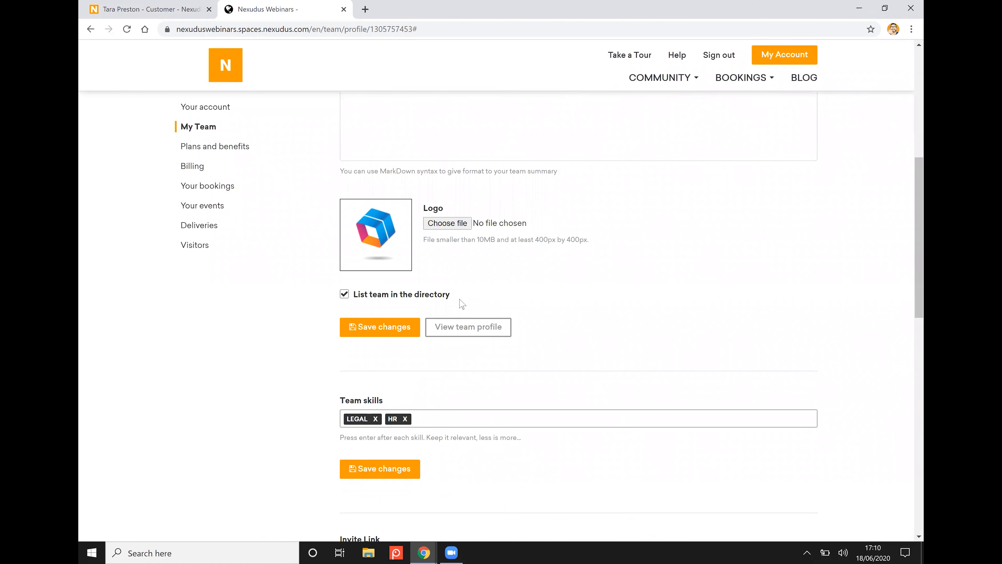
{"action": "scroll", "coordinate": [463, 305], "scroll_direction": "down", "scroll_amount": 6}
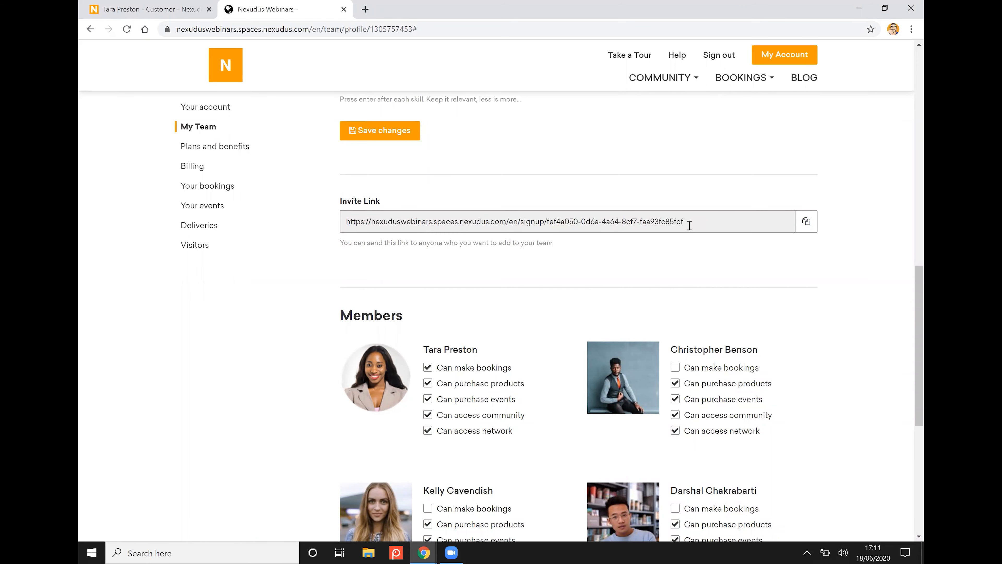
{"action": "scroll", "coordinate": [572, 208], "scroll_direction": "down", "scroll_amount": 2}
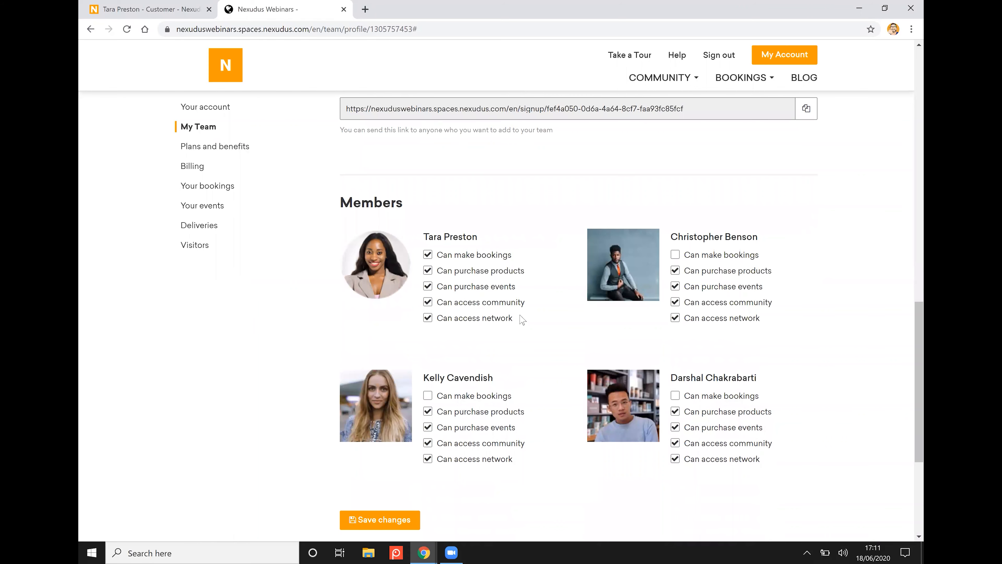
{"action": "scroll", "coordinate": [522, 319], "scroll_direction": "down", "scroll_amount": 1}
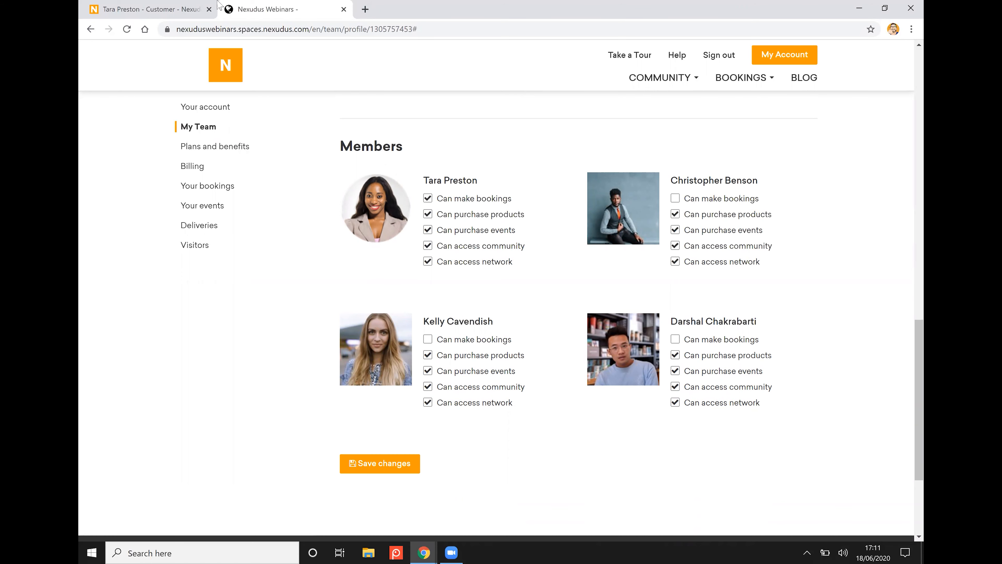
- Close the member portal, return to the list of teams under Operations and open Team D
{"action": "left_click", "coordinate": [344, 10]}
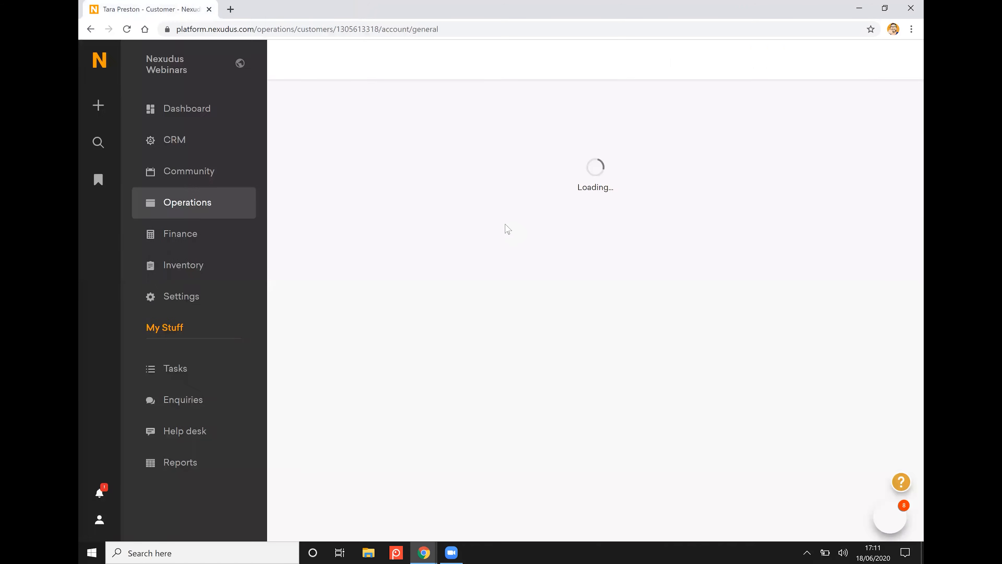
{"action": "left_click", "coordinate": [197, 208]}
{"action": "left_click", "coordinate": [352, 163]}
{"action": "left_click", "coordinate": [488, 221]}
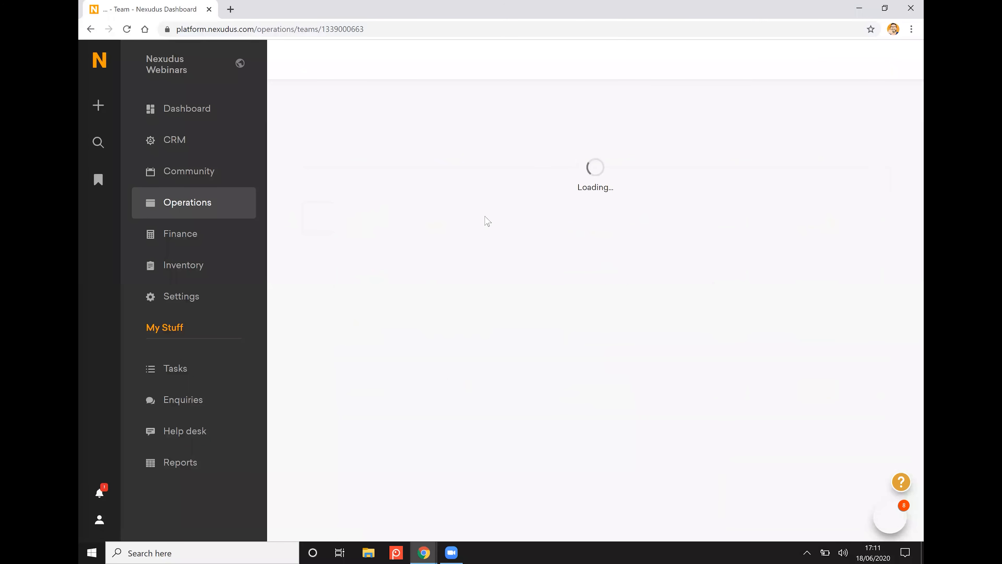
- Set Team D's default plan for new members to Dedicated-desk
{"action": "scroll", "coordinate": [537, 248], "scroll_direction": "down", "scroll_amount": 8}
{"action": "scroll", "coordinate": [553, 166], "scroll_direction": "up", "scroll_amount": 1}
{"action": "scroll", "coordinate": [558, 150], "scroll_direction": "down", "scroll_amount": 1}
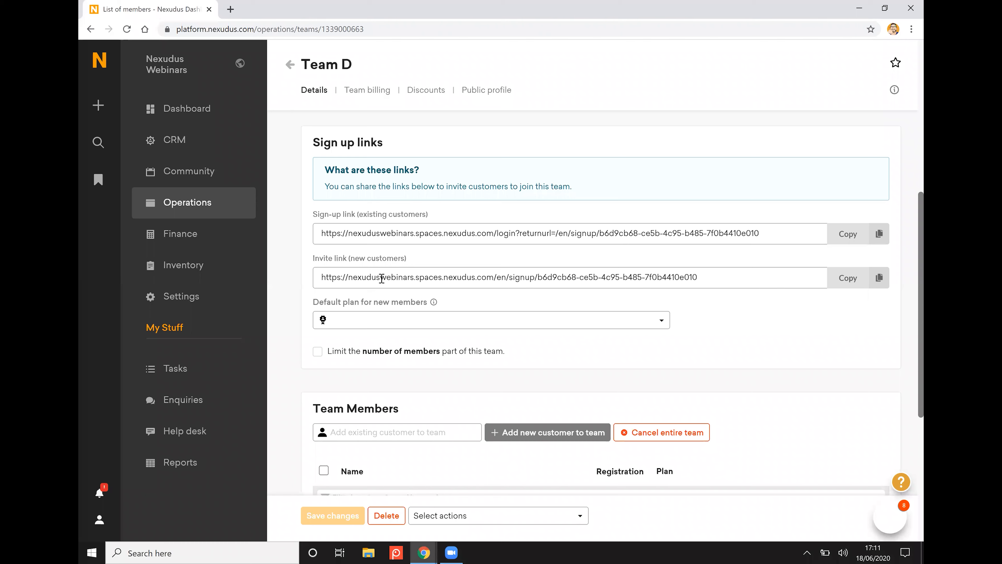
{"action": "left_click", "coordinate": [502, 319]}
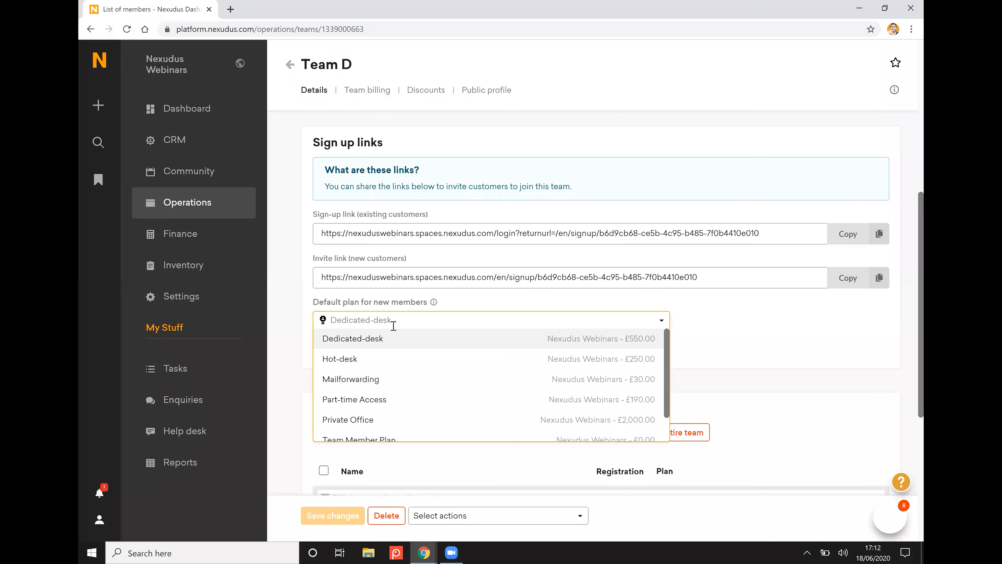
{"action": "left_click", "coordinate": [375, 340]}
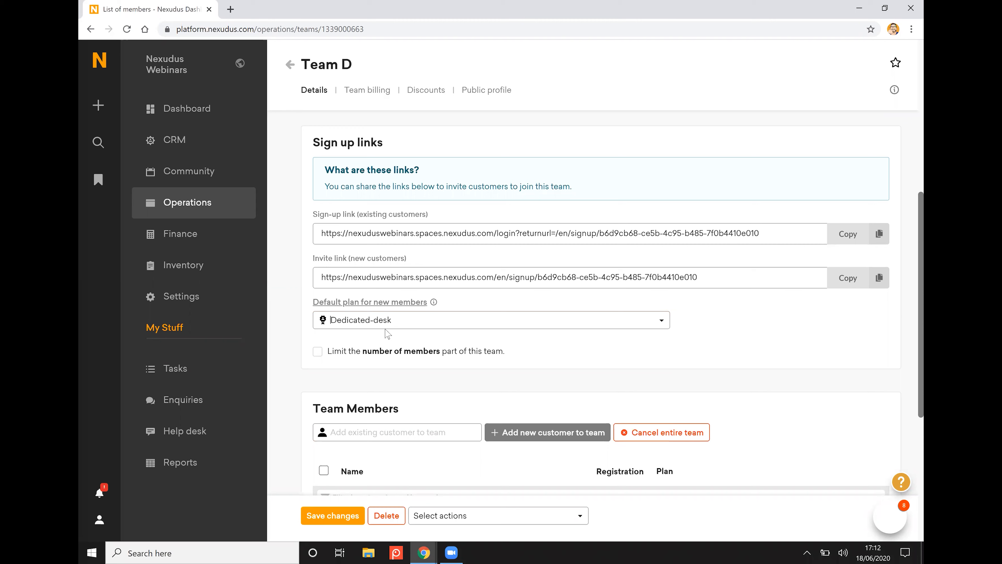
- Limit the number of members in Team D to 10
{"action": "left_click", "coordinate": [317, 352]}
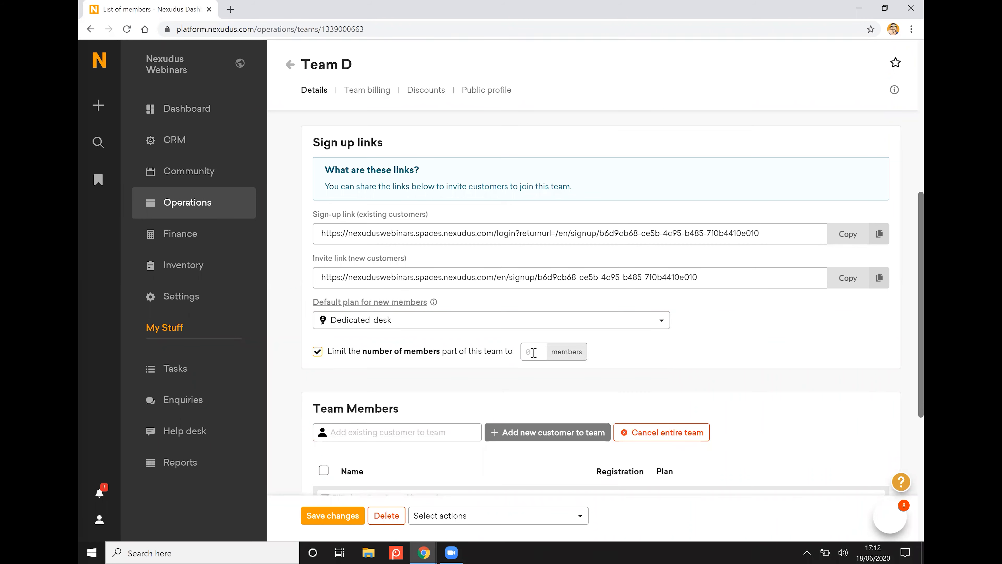
{"action": "type", "text": "10"}
{"action": "scroll", "coordinate": [631, 358], "scroll_direction": "down", "scroll_amount": 4}
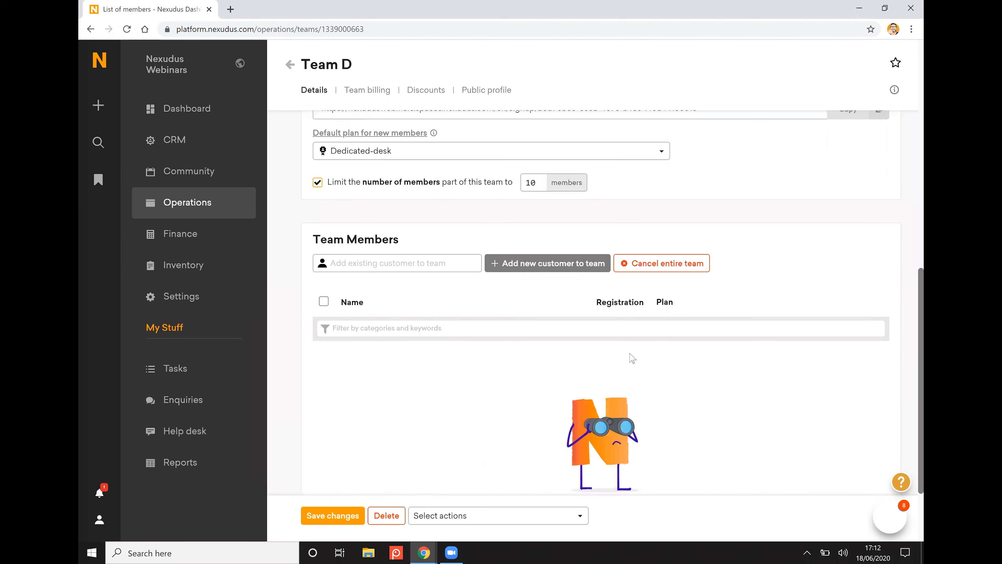
- Find the existing customer on the Part-time Access plan by first name and add them to Team D's members
{"action": "scroll", "coordinate": [508, 313], "scroll_direction": "down", "scroll_amount": 2}
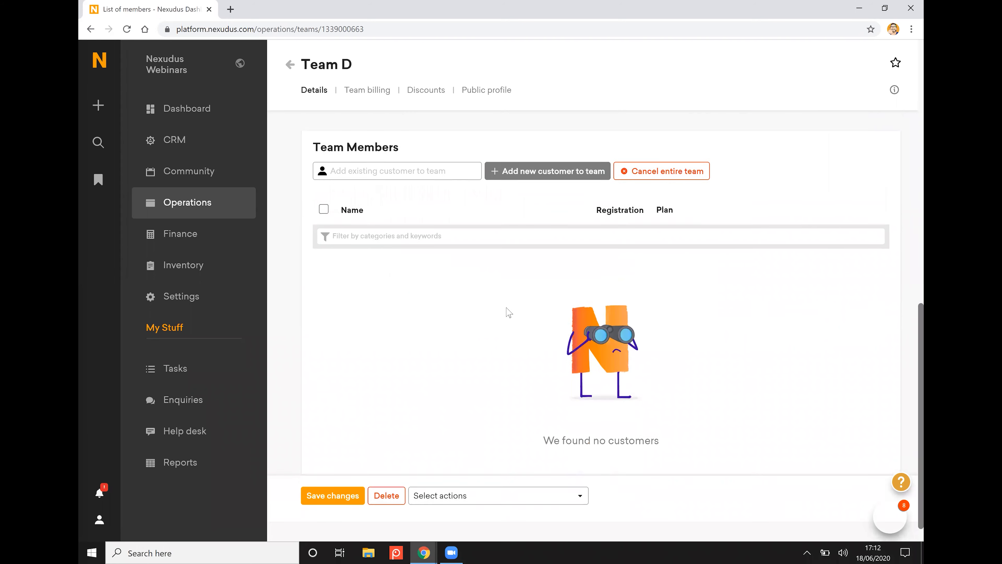
{"action": "scroll", "coordinate": [369, 333], "scroll_direction": "down", "scroll_amount": 1}
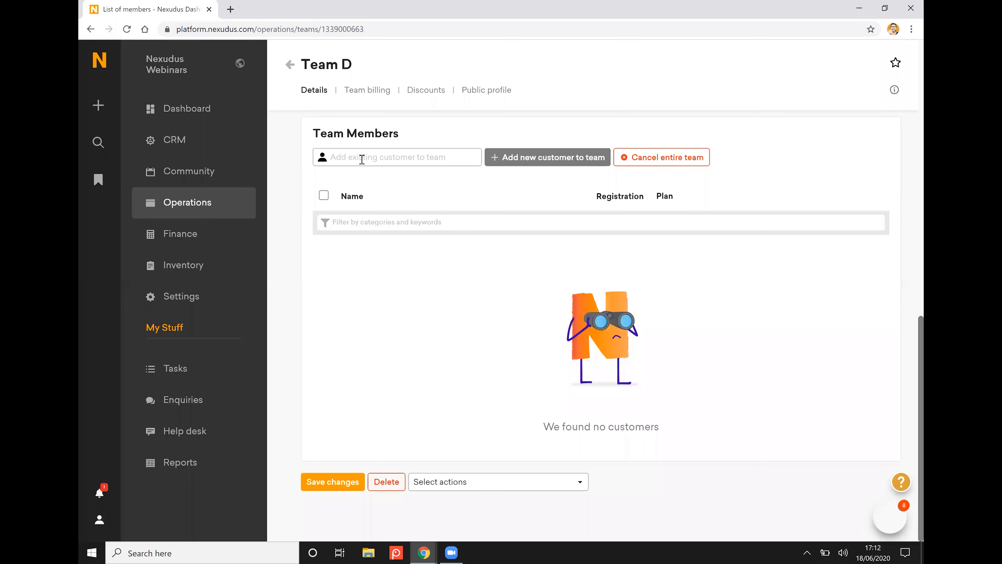
{"action": "left_click", "coordinate": [346, 157]}
{"action": "type", "text": "vikto"}
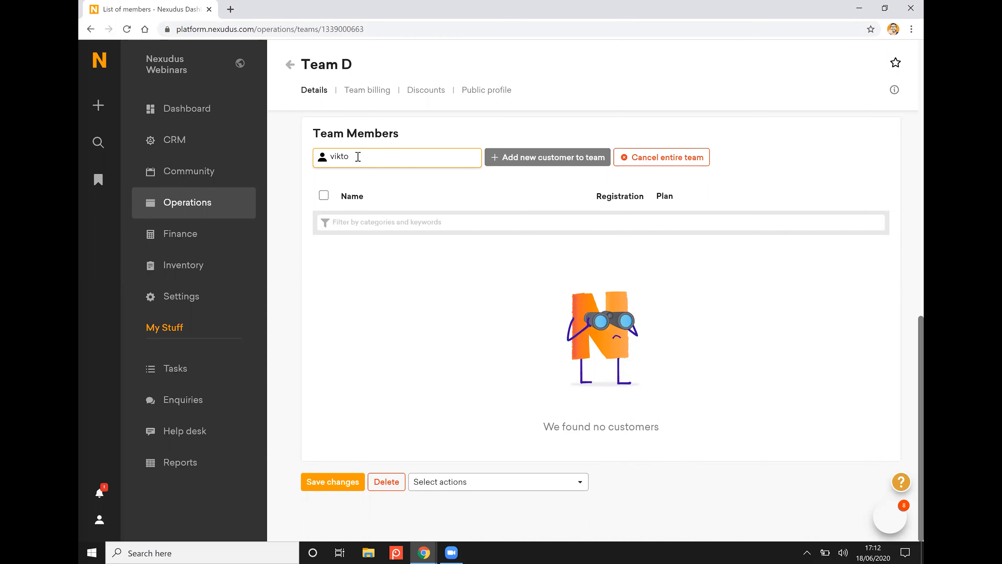
{"action": "left_click", "coordinate": [375, 182]}
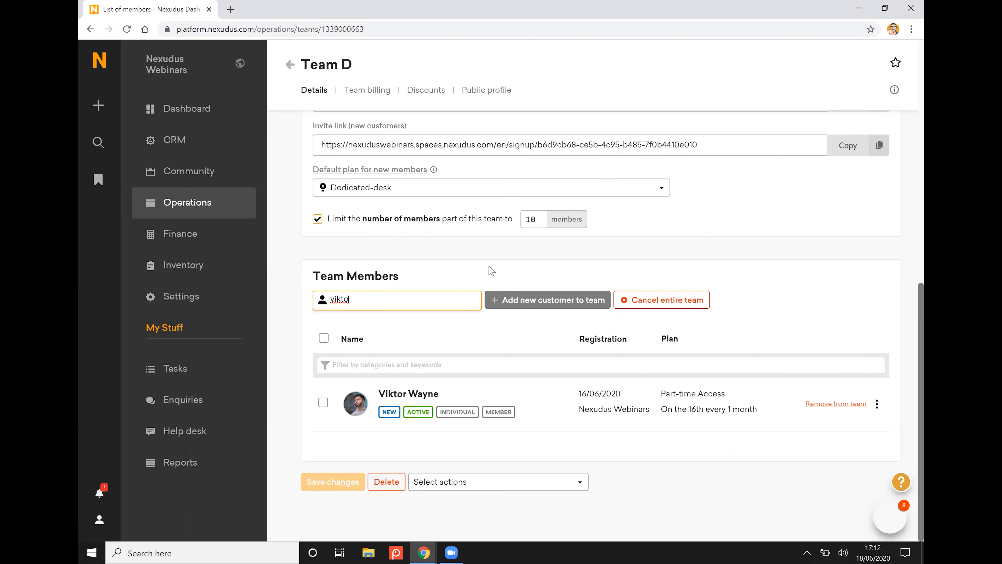
- Open the customer import page under Settings to view the CSV upload options, and go back to Operations
{"action": "left_click", "coordinate": [193, 299]}
{"action": "scroll", "coordinate": [369, 315], "scroll_direction": "down", "scroll_amount": 3}
{"action": "left_click", "coordinate": [333, 308]}
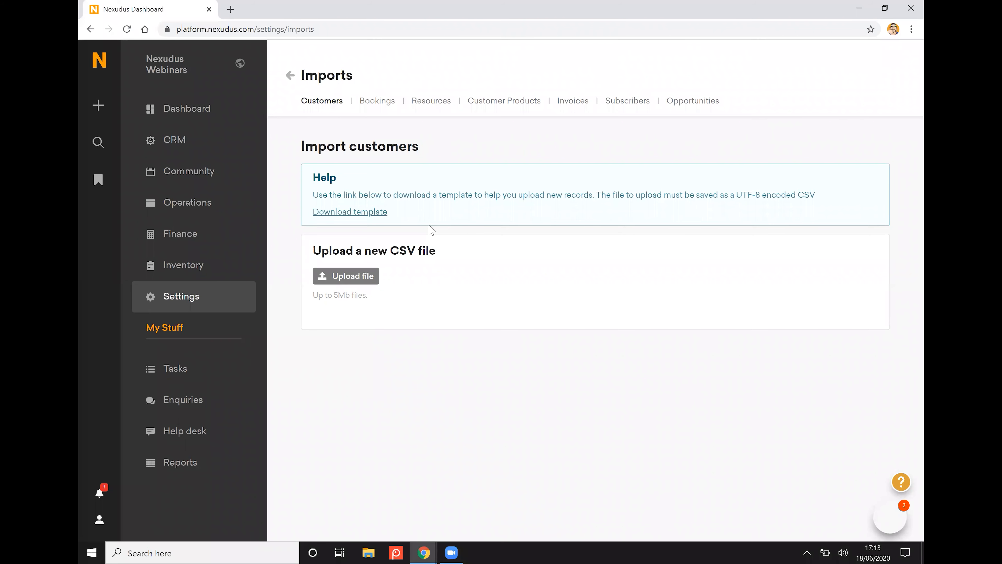
{"action": "left_click", "coordinate": [214, 200]}
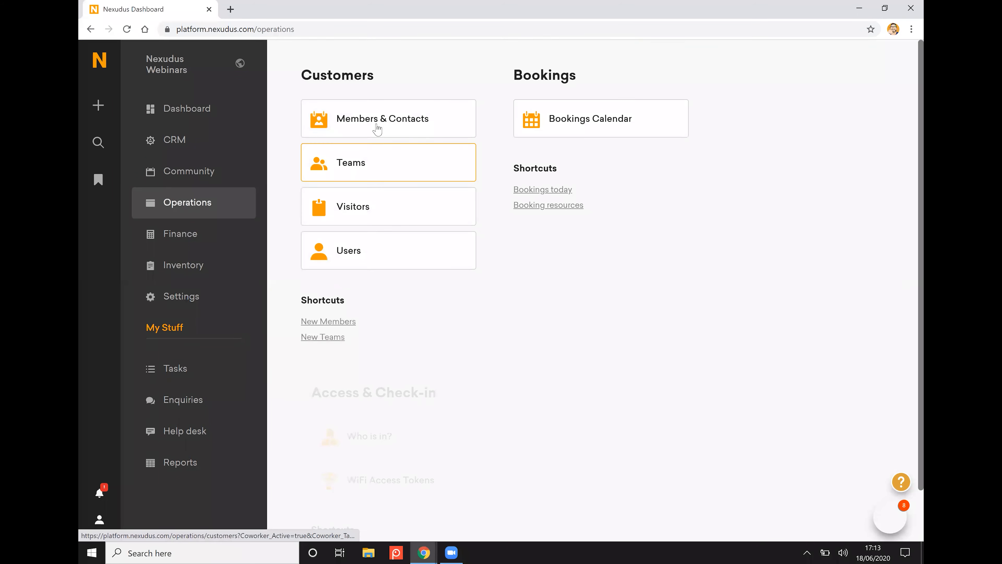
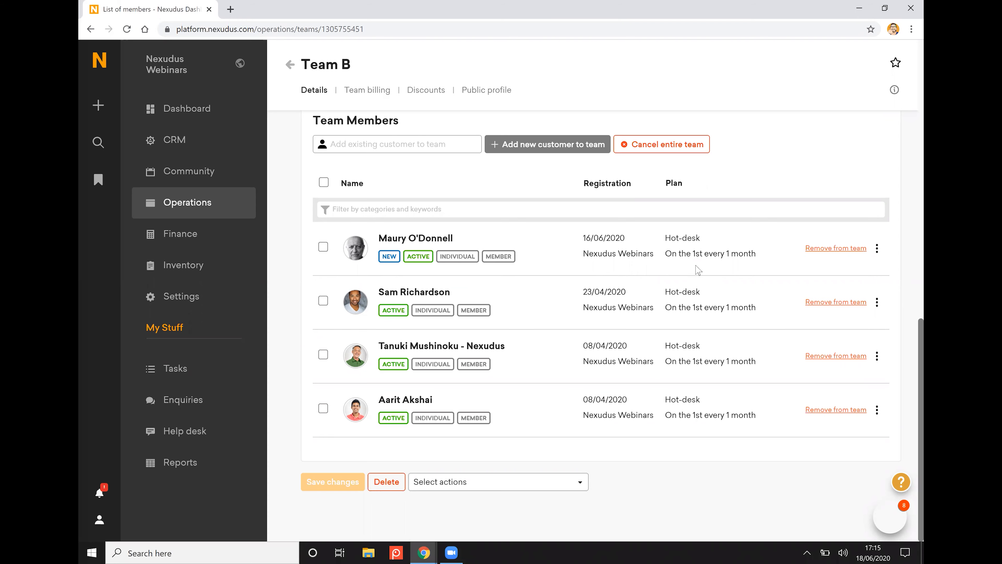
- Go to the list of teams under Operations, open Team C and review its details, sign-up links and members
{"action": "left_click", "coordinate": [224, 203]}
{"action": "left_click", "coordinate": [353, 173]}
{"action": "left_click", "coordinate": [369, 391]}
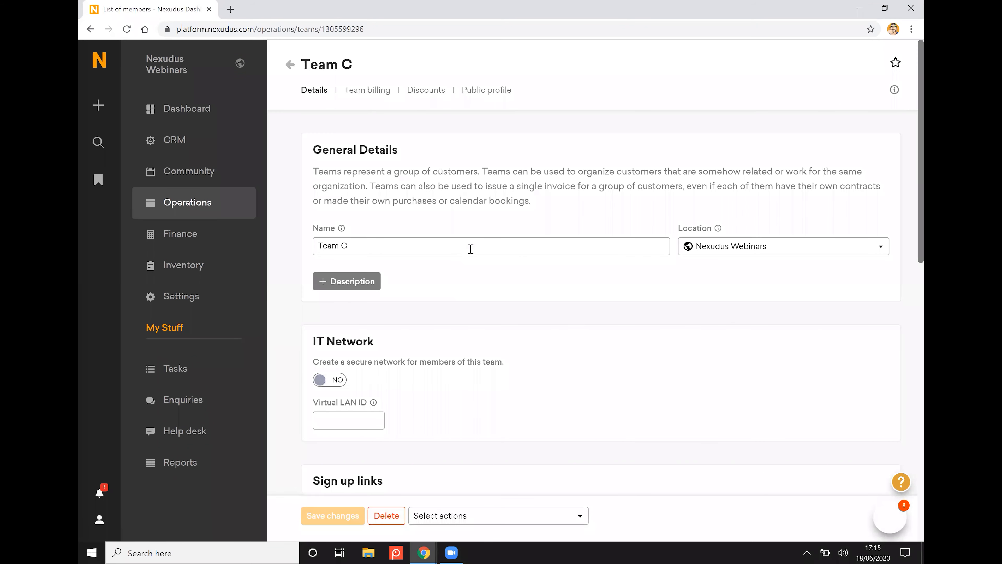
{"action": "scroll", "coordinate": [460, 258], "scroll_direction": "down", "scroll_amount": 10}
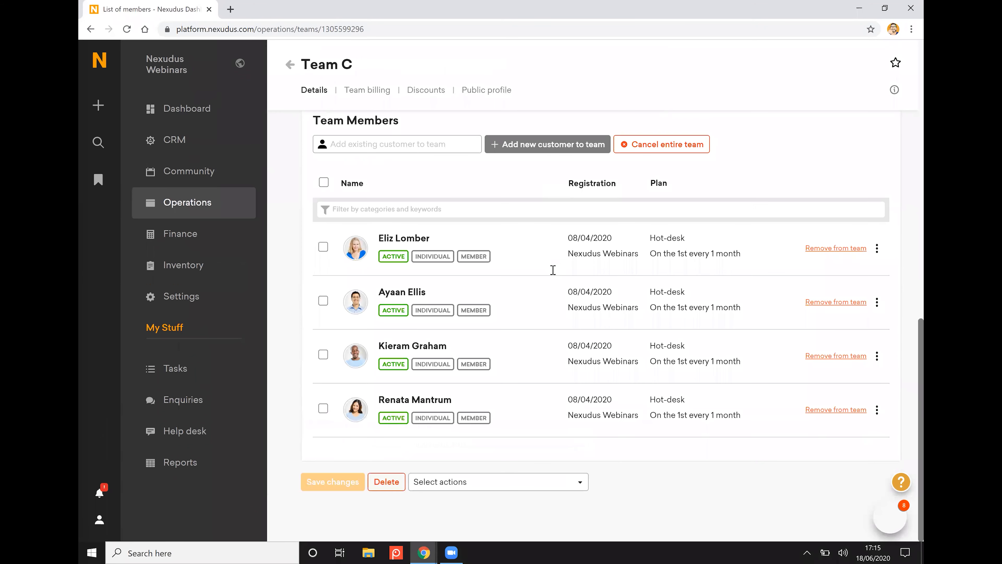
{"action": "scroll", "coordinate": [523, 344], "scroll_direction": "up", "scroll_amount": 5}
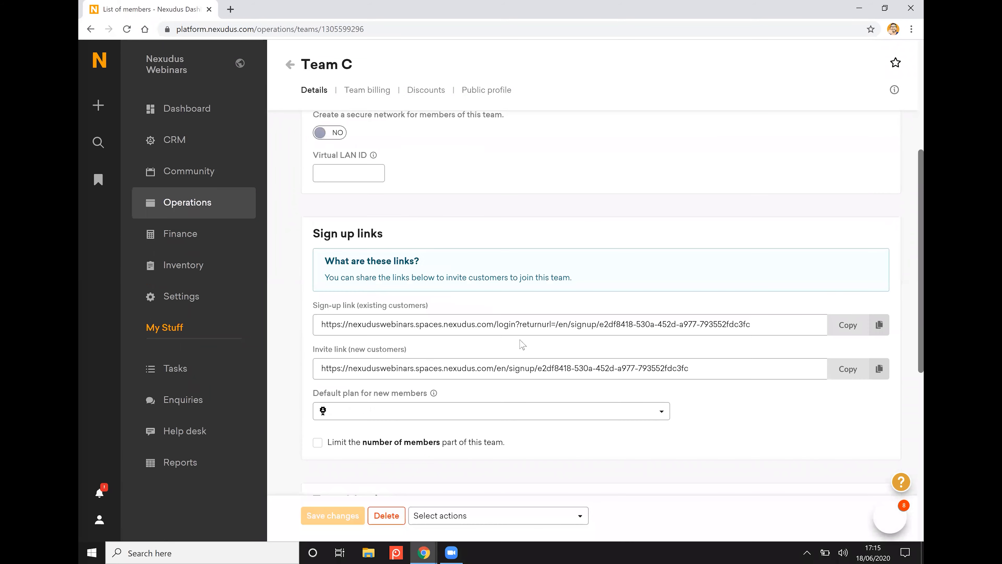
{"action": "scroll", "coordinate": [523, 345], "scroll_direction": "up", "scroll_amount": 3}
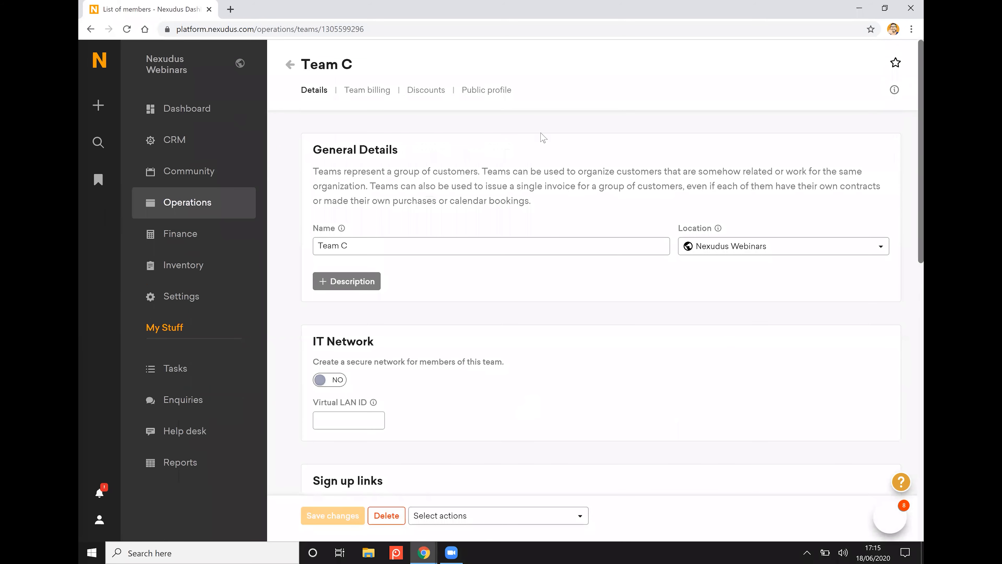
- Review Team C's discounts and its merged invoicing and credit sharing settings under Team billing
{"action": "left_click", "coordinate": [430, 94]}
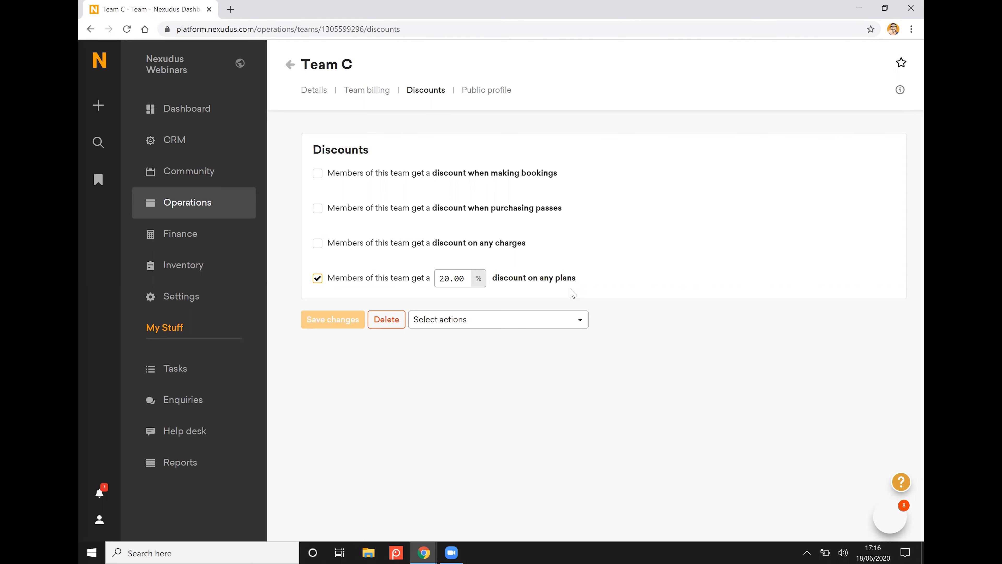
{"action": "left_click", "coordinate": [351, 92]}
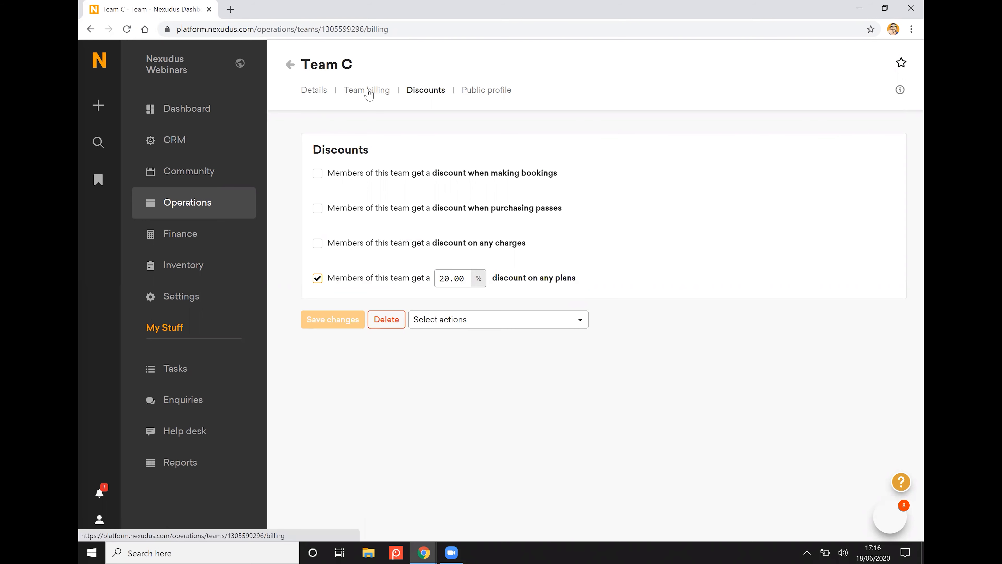
{"action": "scroll", "coordinate": [434, 253], "scroll_direction": "down", "scroll_amount": 3}
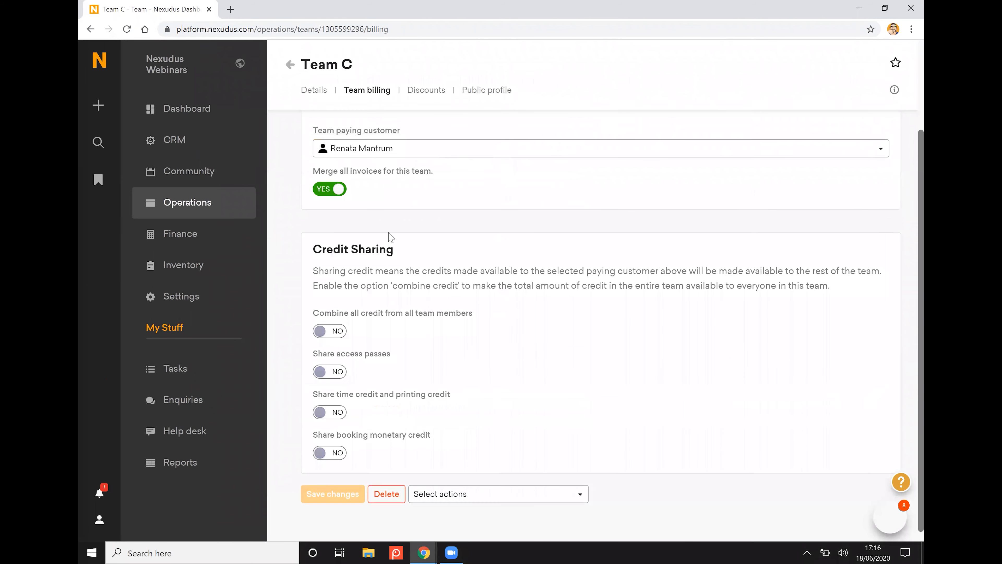
- Try switching off merged invoices for Team C, and discard the unsaved data when leaving for the team details
{"action": "left_click", "coordinate": [324, 191]}
{"action": "scroll", "coordinate": [471, 200], "scroll_direction": "up", "scroll_amount": 3}
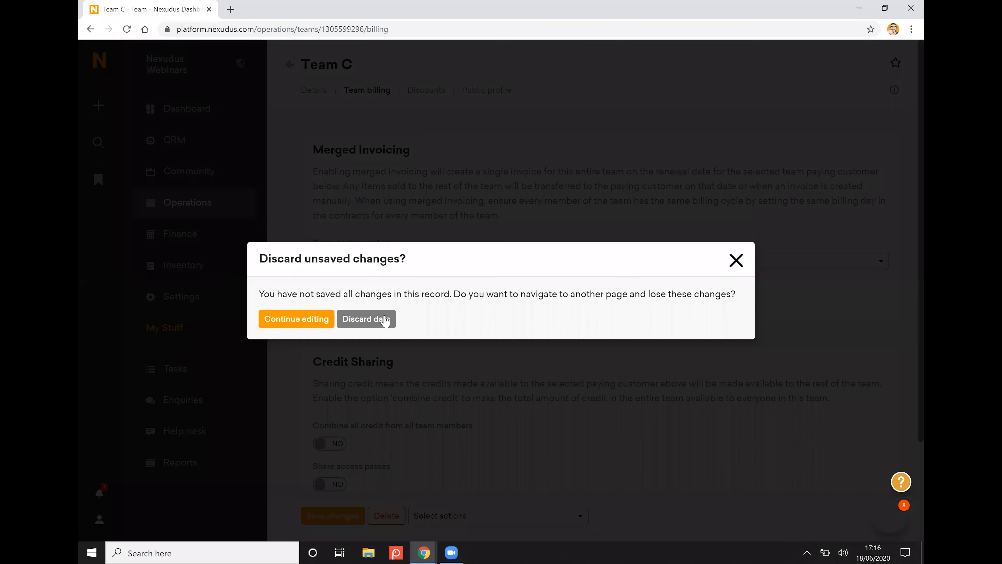
{"action": "left_click", "coordinate": [382, 319]}
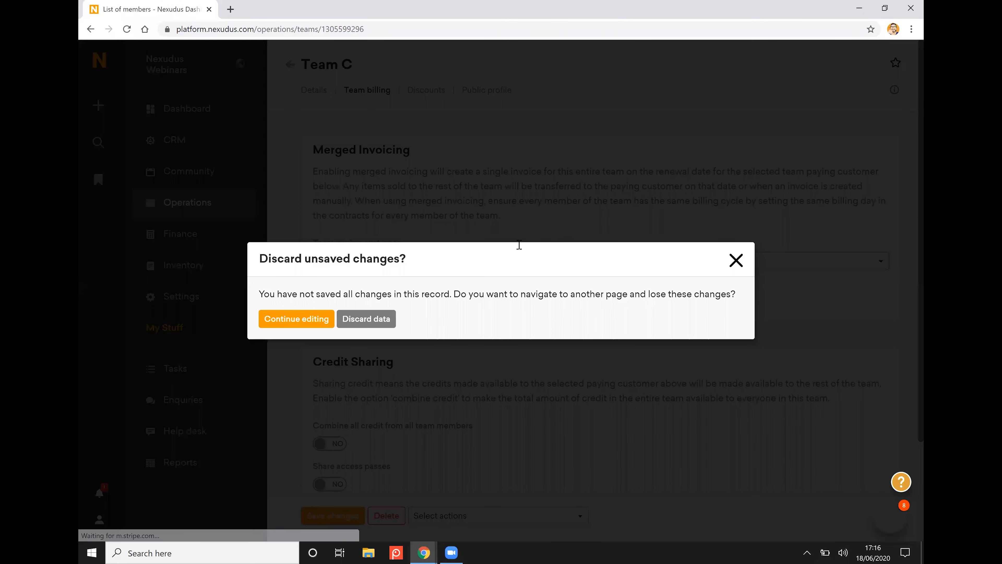
- Examine the plans and billing days of Team C's members and reopen the team's discounts
{"action": "scroll", "coordinate": [519, 244], "scroll_direction": "down", "scroll_amount": 15}
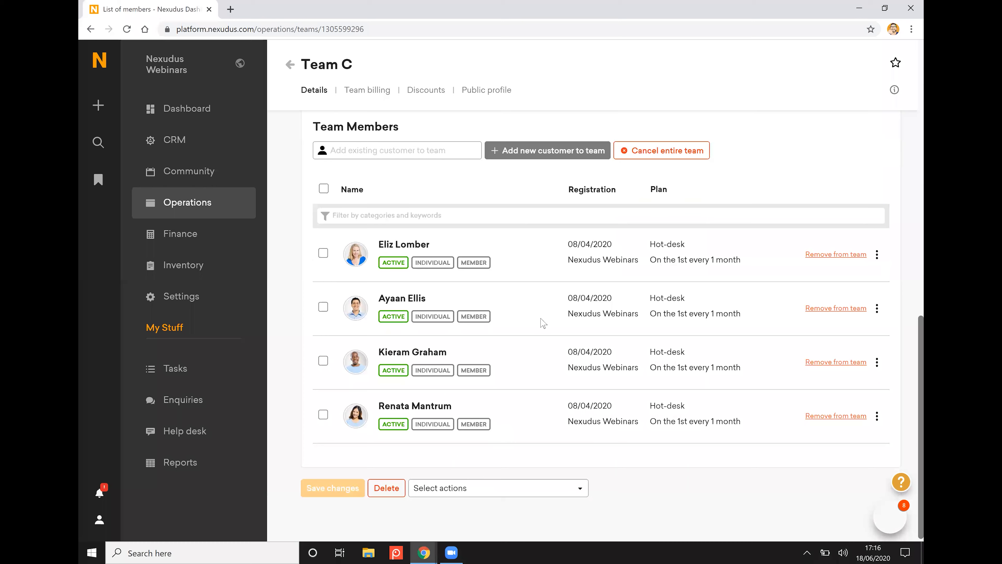
{"action": "scroll", "coordinate": [529, 158], "scroll_direction": "up", "scroll_amount": 10}
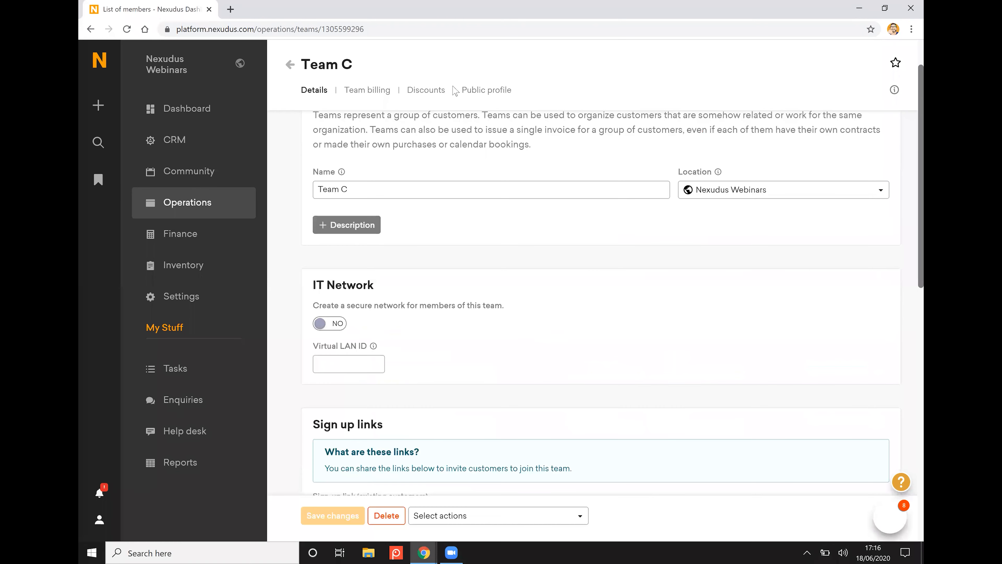
{"action": "left_click", "coordinate": [426, 90]}
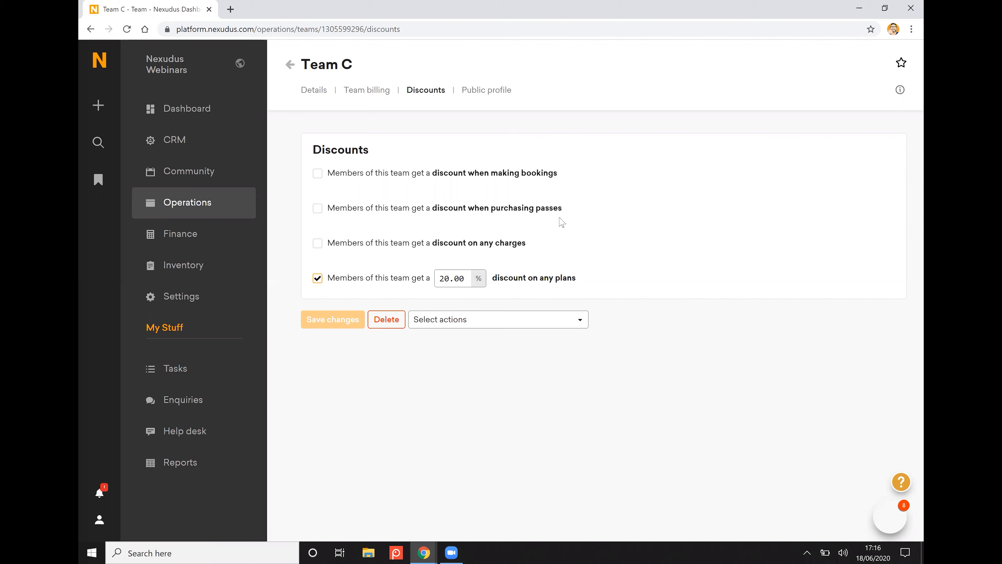
- Open the Events settings of the website modules and examine the "Invoice event buyer instead of paying member" option
{"action": "left_click", "coordinate": [182, 297]}
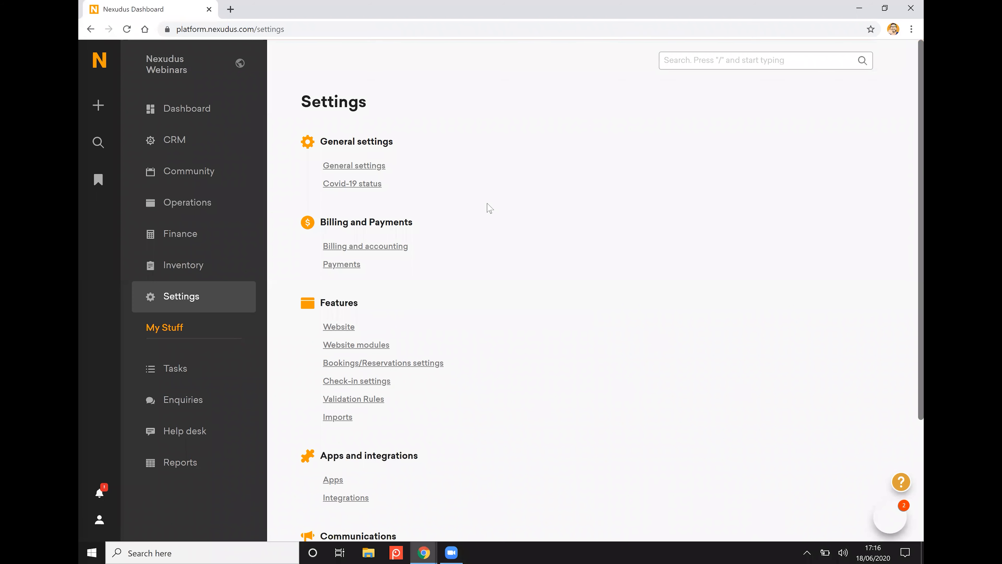
{"action": "scroll", "coordinate": [485, 208], "scroll_direction": "down", "scroll_amount": 1}
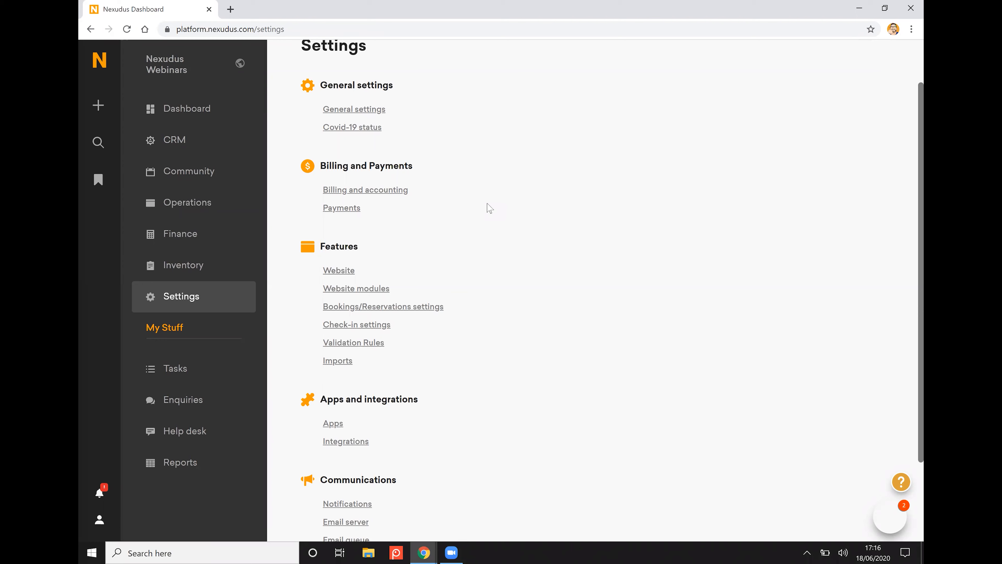
{"action": "left_click", "coordinate": [342, 294]}
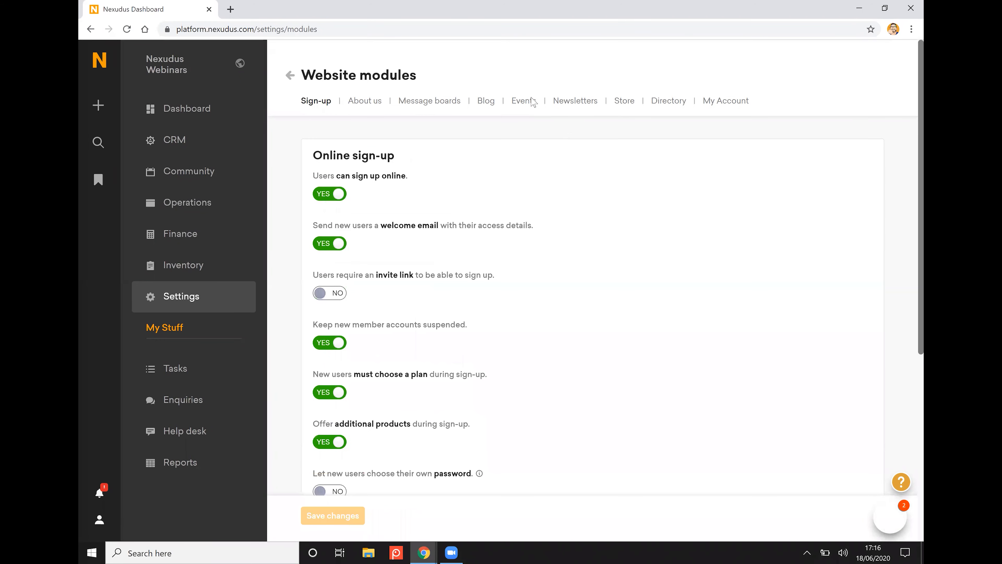
{"action": "left_click", "coordinate": [532, 99]}
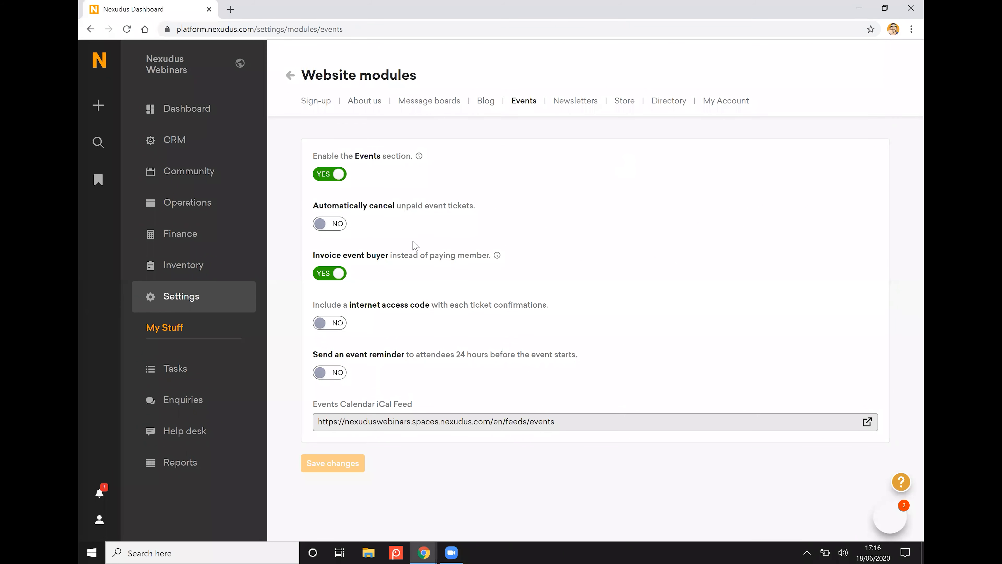
{"action": "left_click_drag", "start_coordinate": [311, 261], "coordinate": [493, 265]}
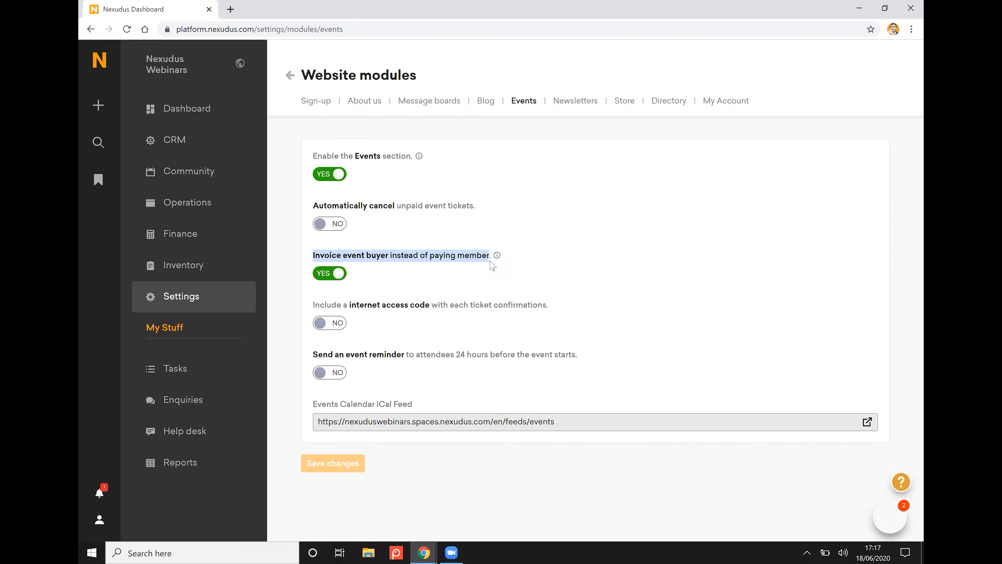
- Open Members & Contacts under Operations, choose a customer on the Team Member Plan and view their product sales
{"action": "left_click", "coordinate": [217, 208]}
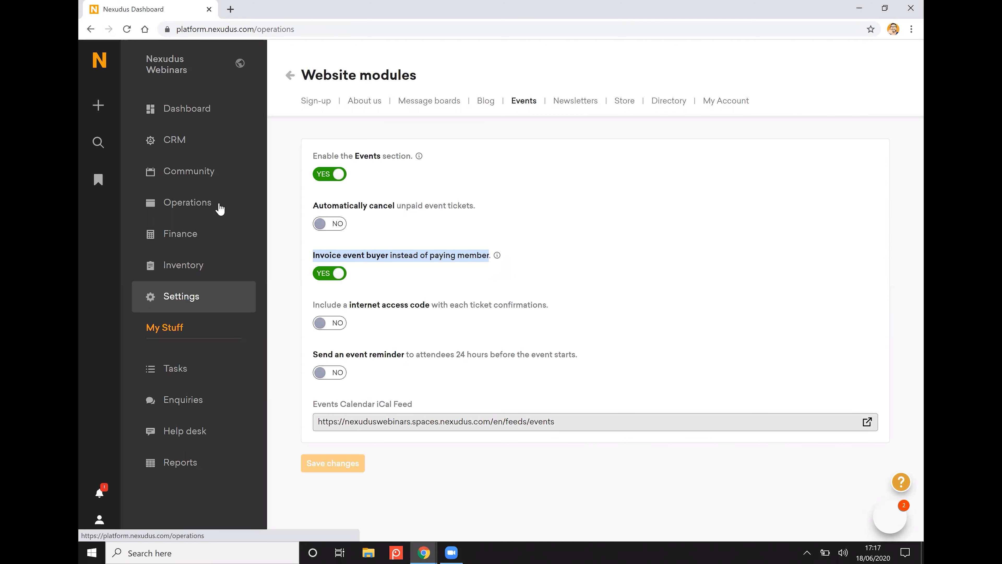
{"action": "left_click", "coordinate": [409, 125]}
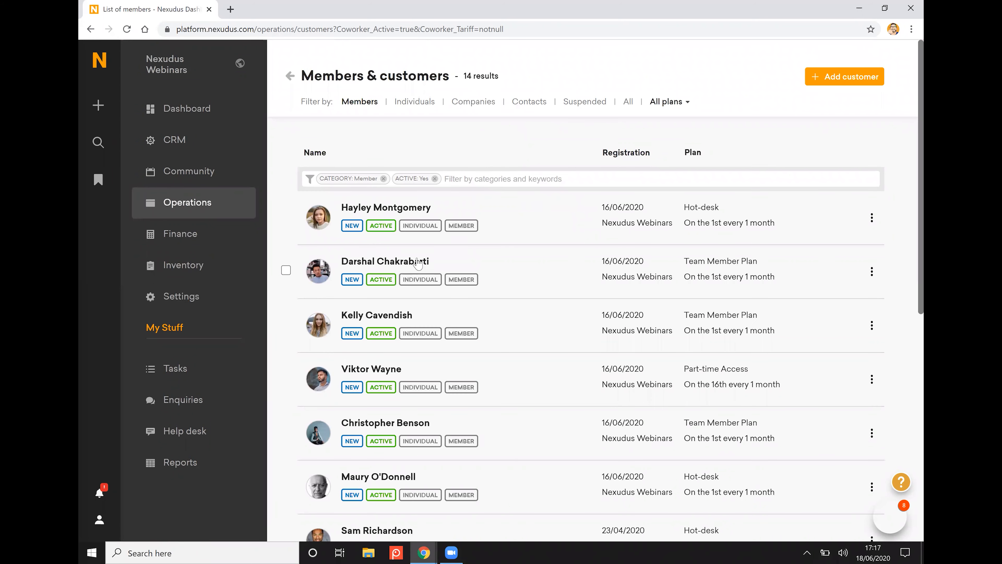
{"action": "left_click", "coordinate": [473, 221]}
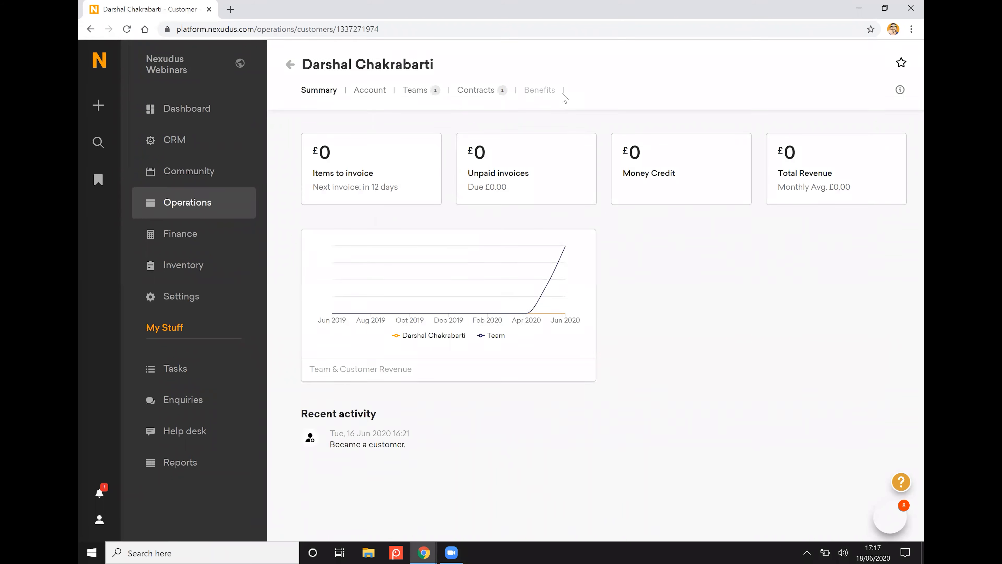
{"action": "left_click", "coordinate": [411, 152]}
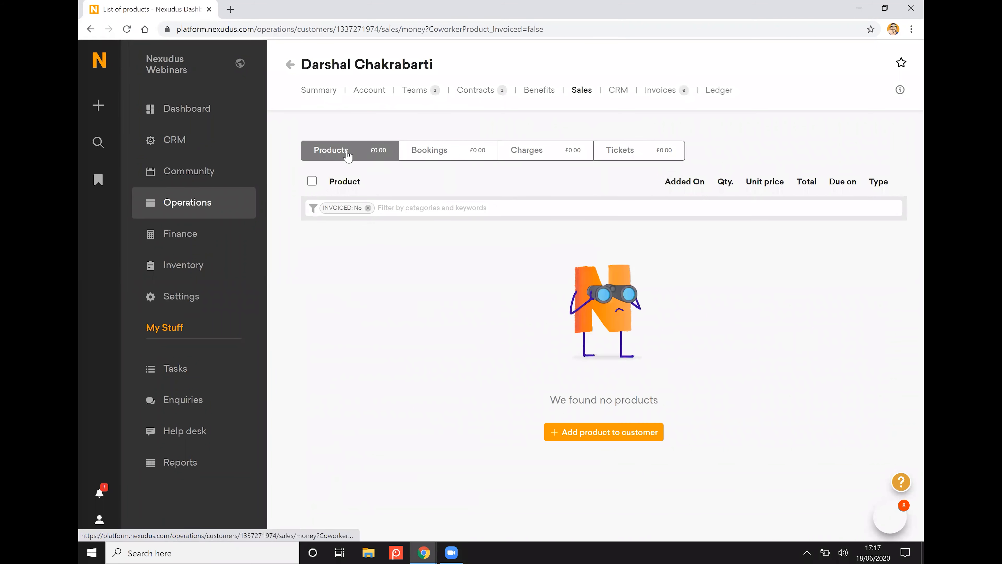
- Fill in a Day Pass sale that invoices this customer instead of the team's paying customer, and close the form unsaved
{"action": "left_click", "coordinate": [587, 434]}
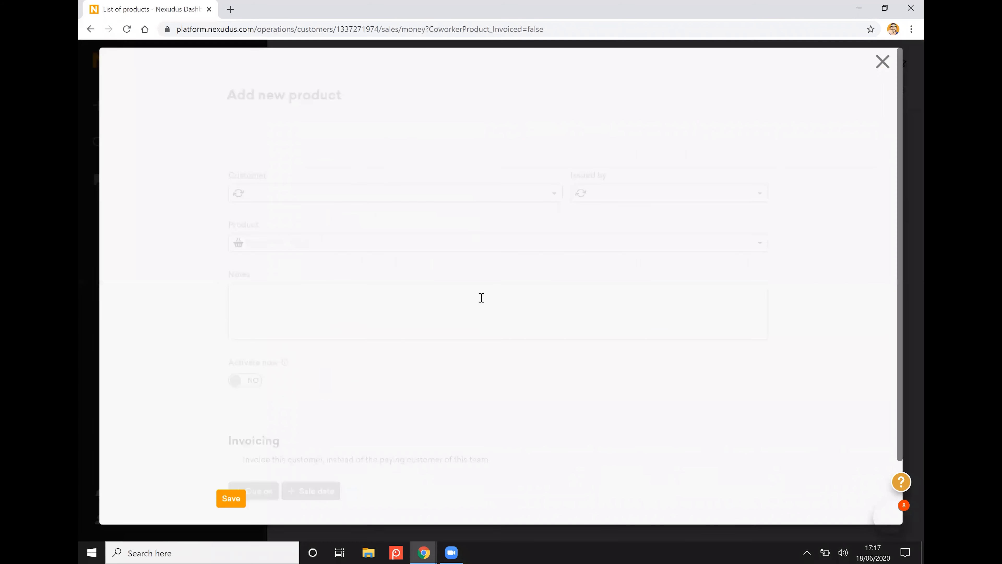
{"action": "scroll", "coordinate": [330, 229], "scroll_direction": "down", "scroll_amount": 1}
{"action": "left_click", "coordinate": [291, 150]}
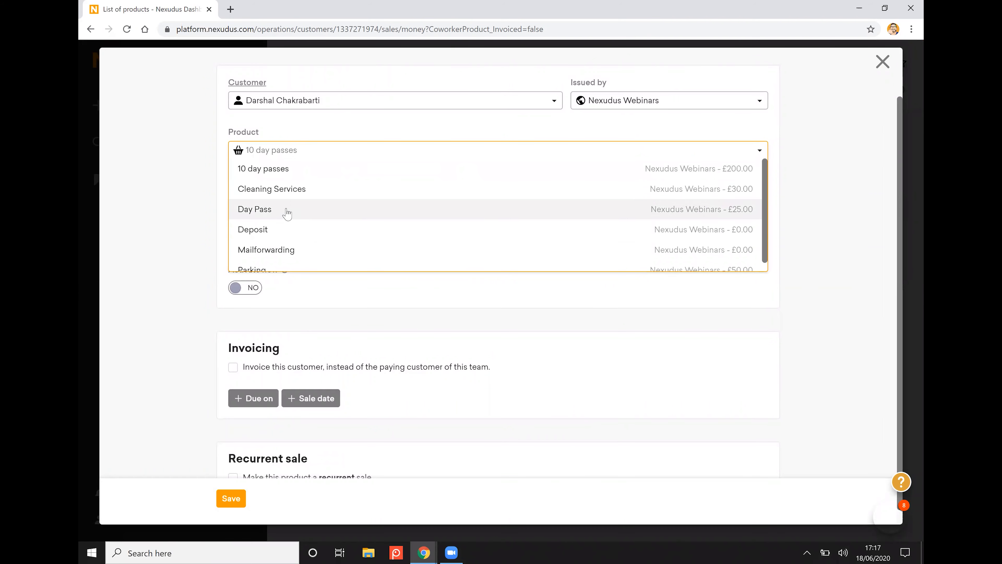
{"action": "left_click", "coordinate": [315, 209]}
{"action": "scroll", "coordinate": [181, 226], "scroll_direction": "down", "scroll_amount": 2}
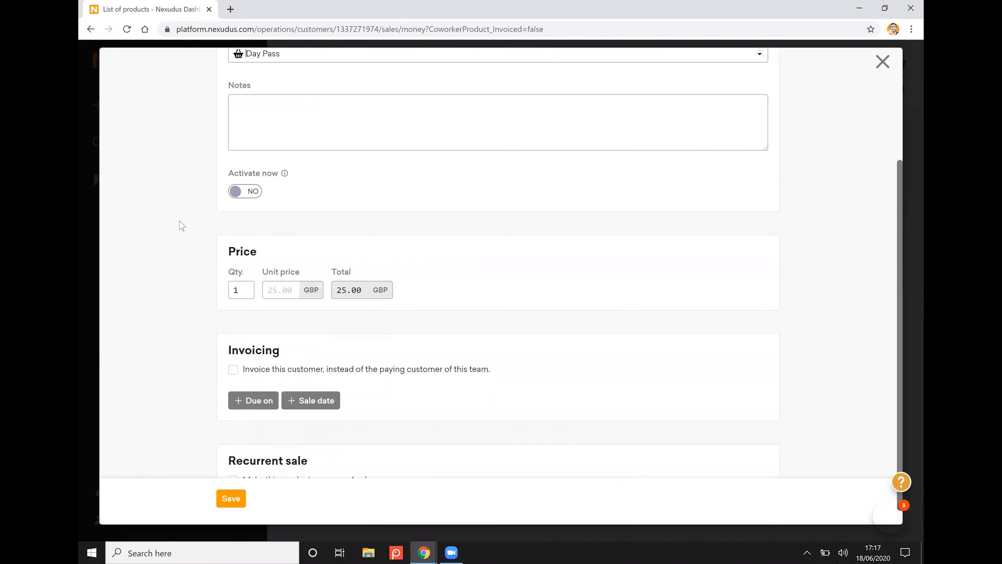
{"action": "left_click", "coordinate": [238, 354]}
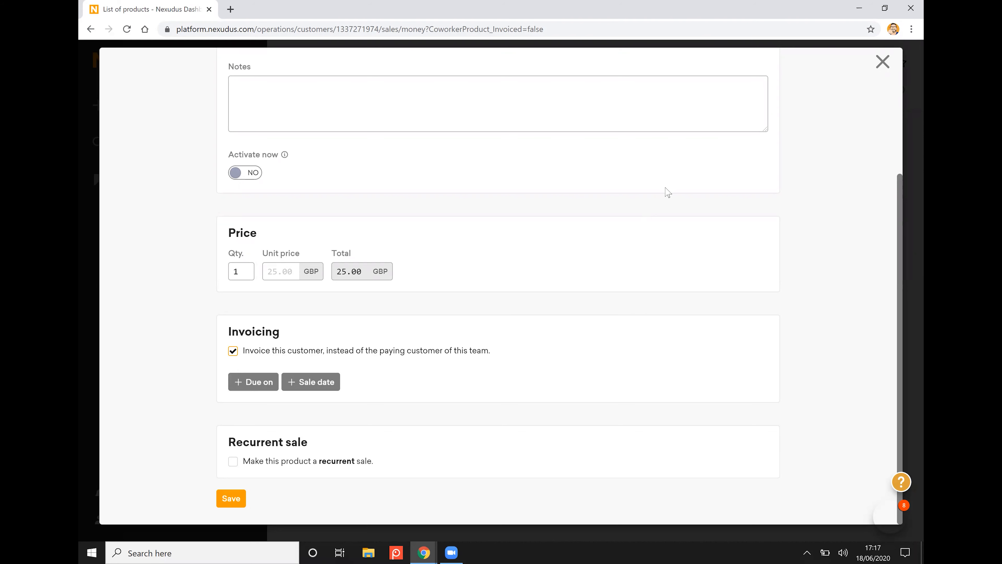
{"action": "left_click", "coordinate": [883, 63]}
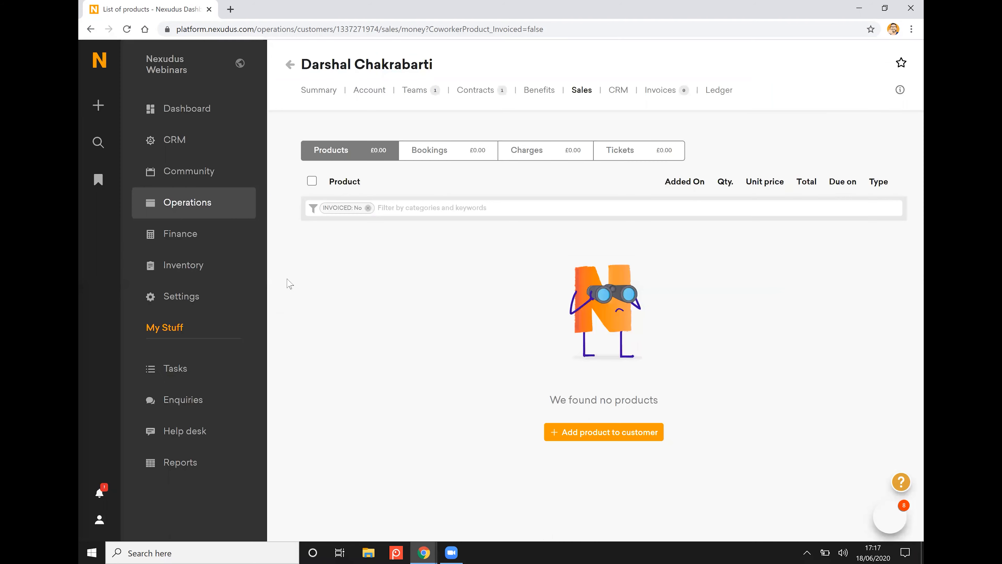
- Open the reports and view the Bookings By Team report
{"action": "left_click", "coordinate": [191, 455]}
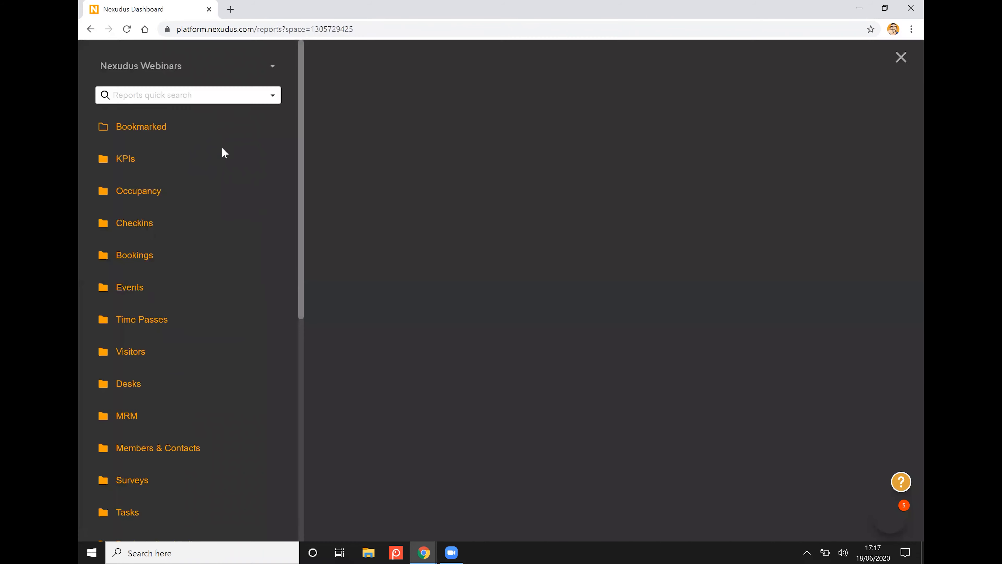
{"action": "left_click", "coordinate": [138, 257]}
{"action": "scroll", "coordinate": [183, 245], "scroll_direction": "down", "scroll_amount": 2}
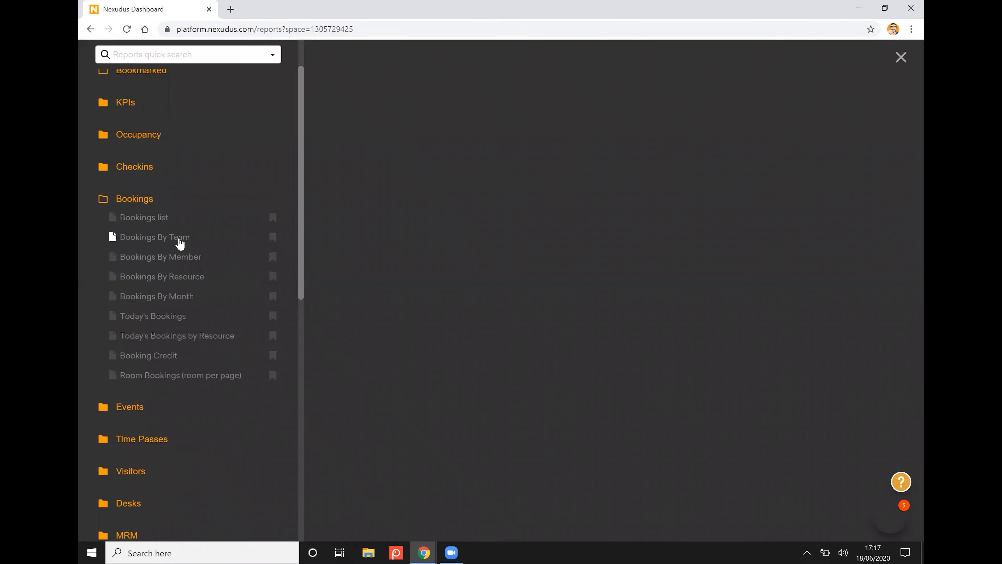
{"action": "left_click", "coordinate": [179, 239]}
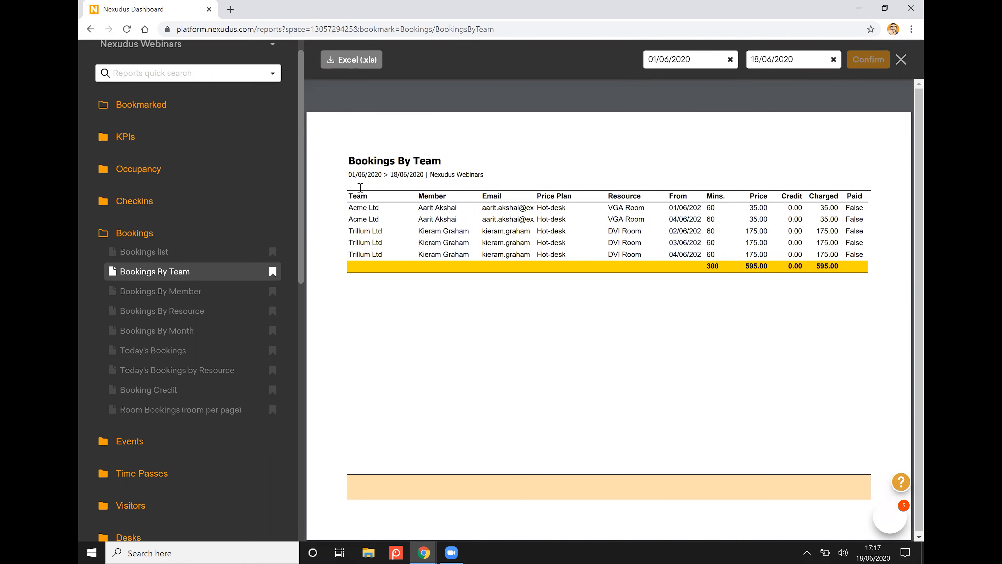
- View the Desk By Team report under Desks and close the reports
{"action": "scroll", "coordinate": [131, 317], "scroll_direction": "down", "scroll_amount": 5}
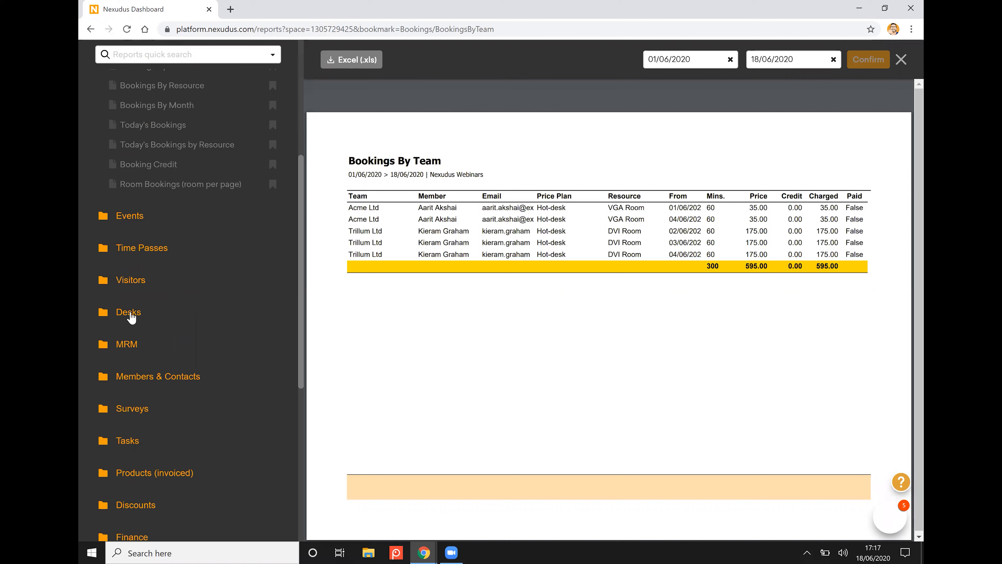
{"action": "left_click", "coordinate": [197, 310]}
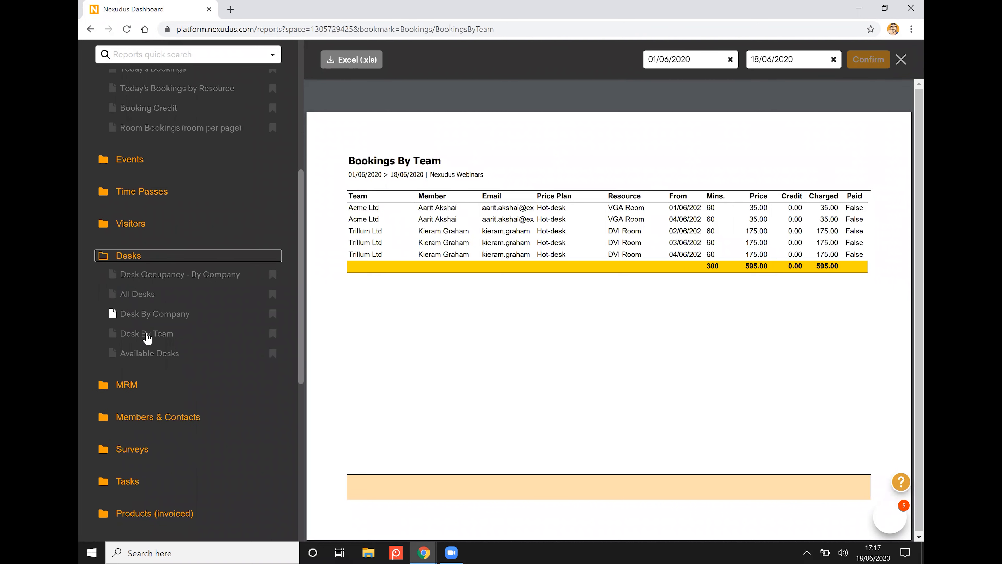
{"action": "left_click", "coordinate": [185, 339]}
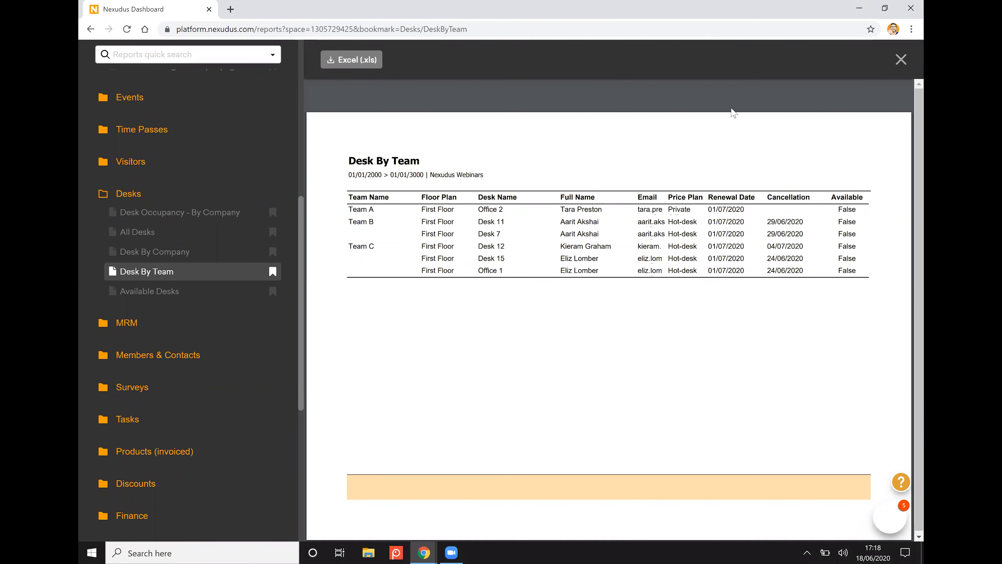
{"action": "left_click", "coordinate": [898, 61]}
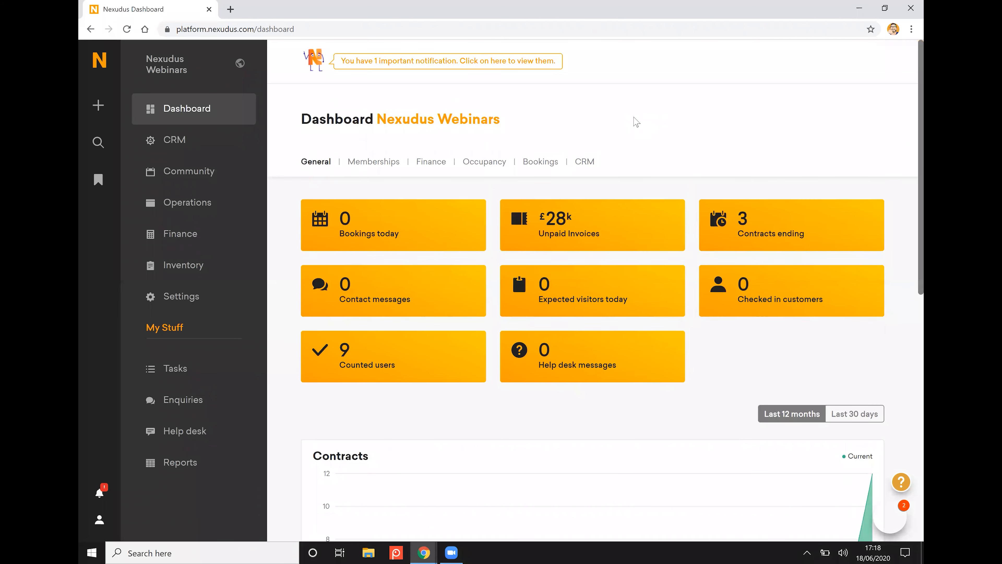
- Open the teams list under Operations and view the current contracts of Team A's paying customer
{"action": "left_click", "coordinate": [221, 204]}
{"action": "left_click", "coordinate": [387, 162]}
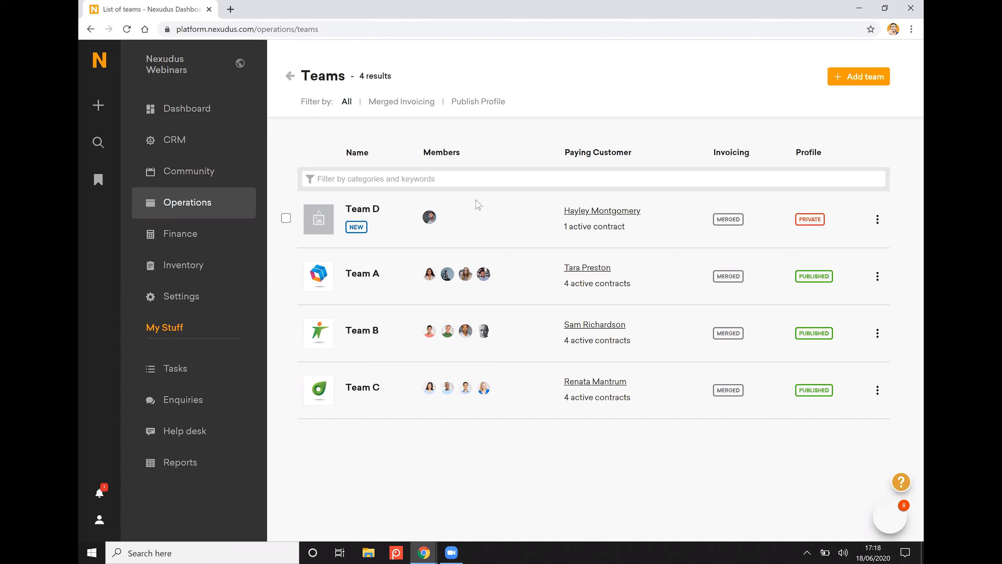
{"action": "left_click", "coordinate": [582, 270]}
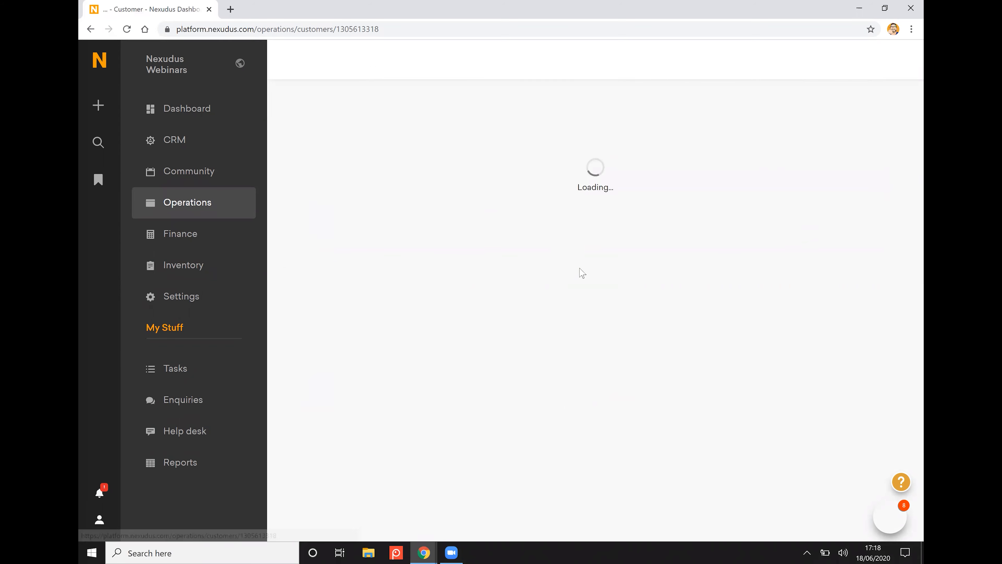
{"action": "left_click", "coordinate": [476, 92]}
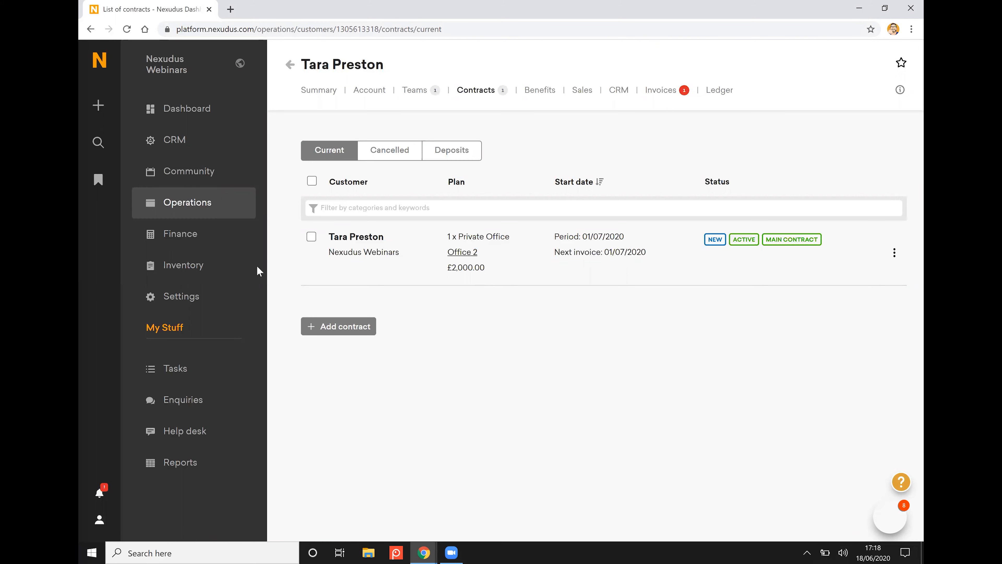
- Open the DVI Room booking resource from the inventory and examine the No-Return Policies in its rules
{"action": "left_click", "coordinate": [205, 268]}
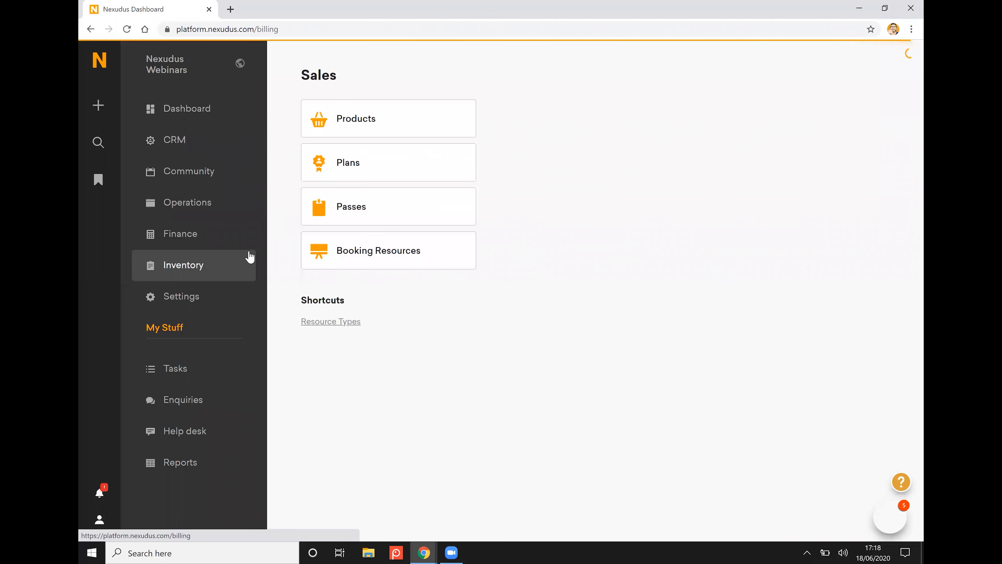
{"action": "left_click", "coordinate": [434, 255]}
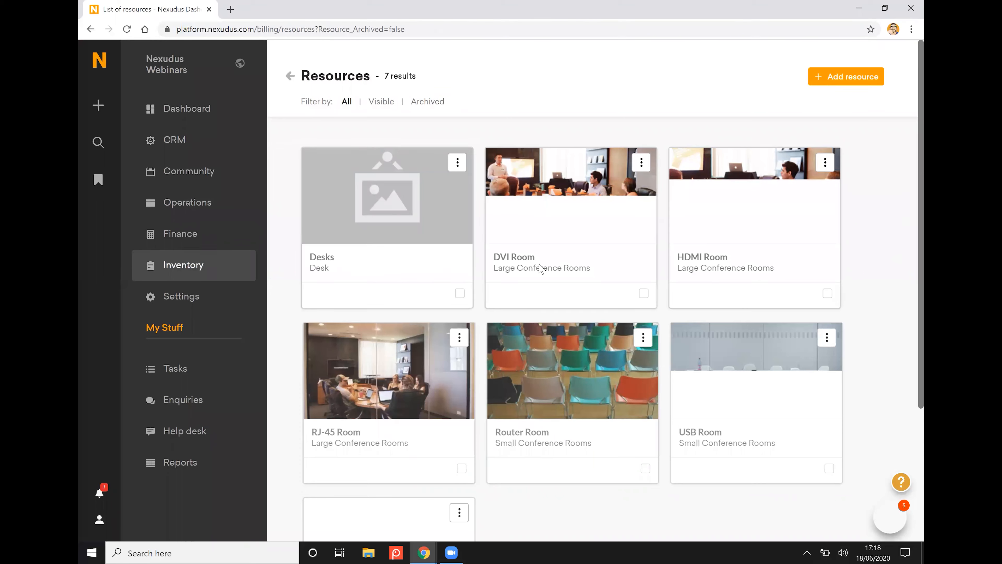
{"action": "left_click", "coordinate": [600, 226]}
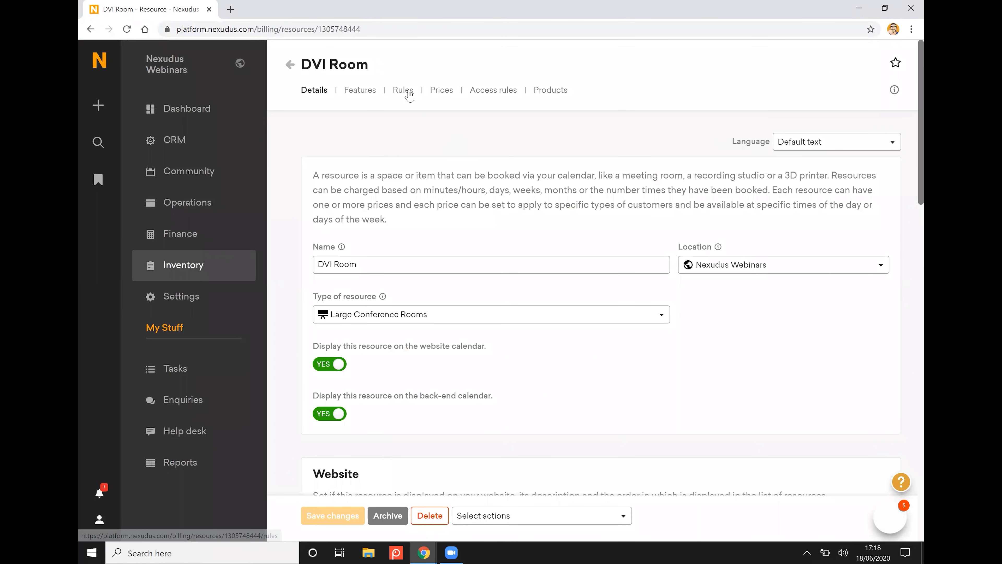
{"action": "left_click", "coordinate": [409, 95]}
{"action": "scroll", "coordinate": [625, 268], "scroll_direction": "down", "scroll_amount": 4}
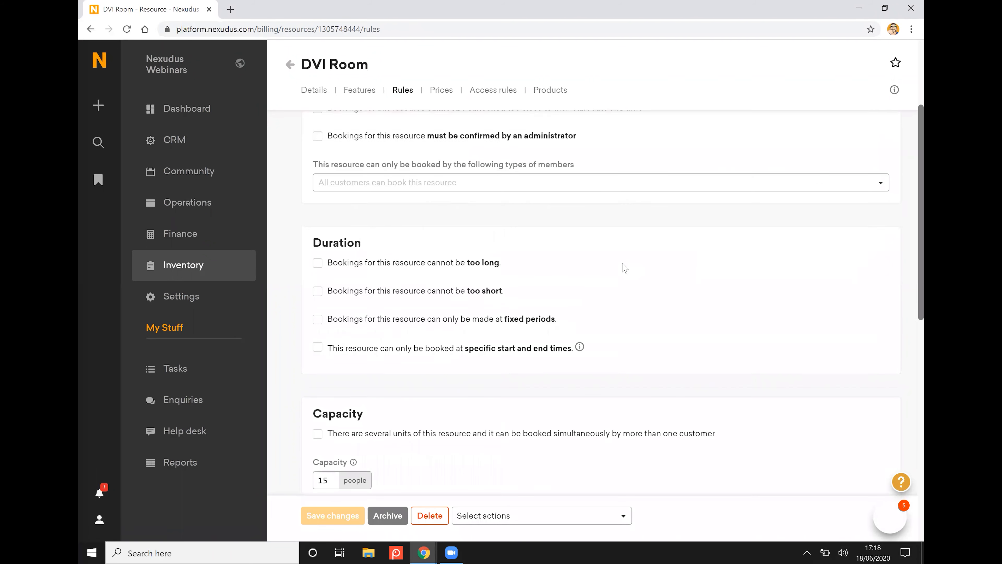
{"action": "scroll", "coordinate": [625, 268], "scroll_direction": "down", "scroll_amount": 2}
{"action": "scroll", "coordinate": [624, 265], "scroll_direction": "down", "scroll_amount": 10}
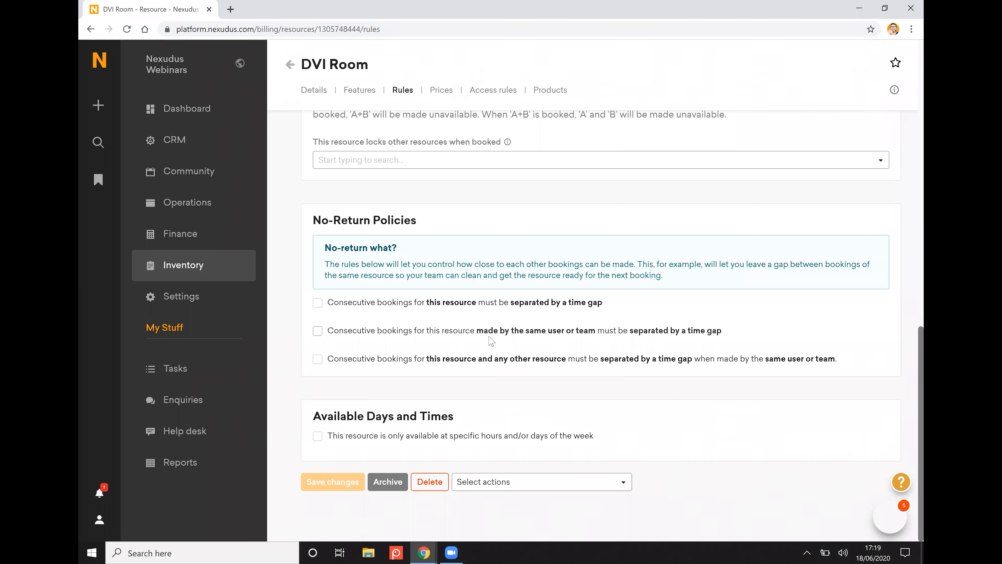
- Enable a 15-minute gap between DVI Room bookings made by the same user or team, and leave the resource discarding the change
{"action": "left_click", "coordinate": [589, 341]}
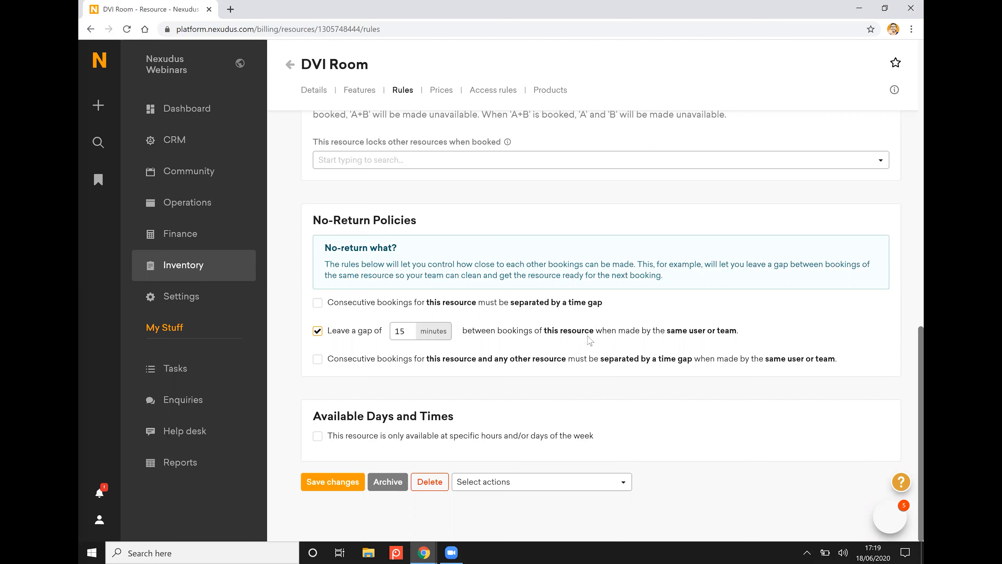
{"action": "left_click", "coordinate": [250, 207]}
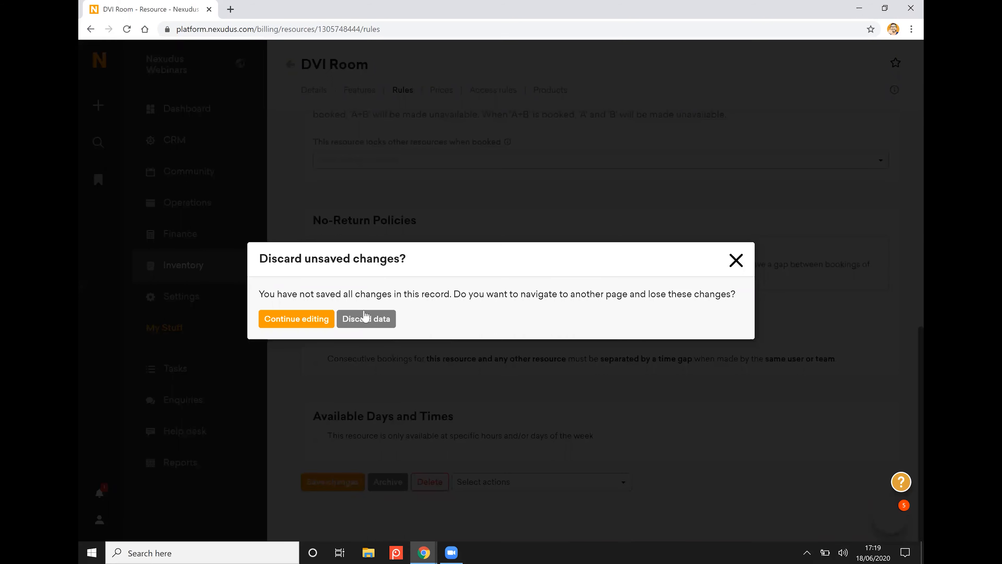
{"action": "left_click", "coordinate": [369, 318]}
- Open Team A and view the account payment settings of its second listed Team Member Plan member
{"action": "left_click", "coordinate": [394, 161]}
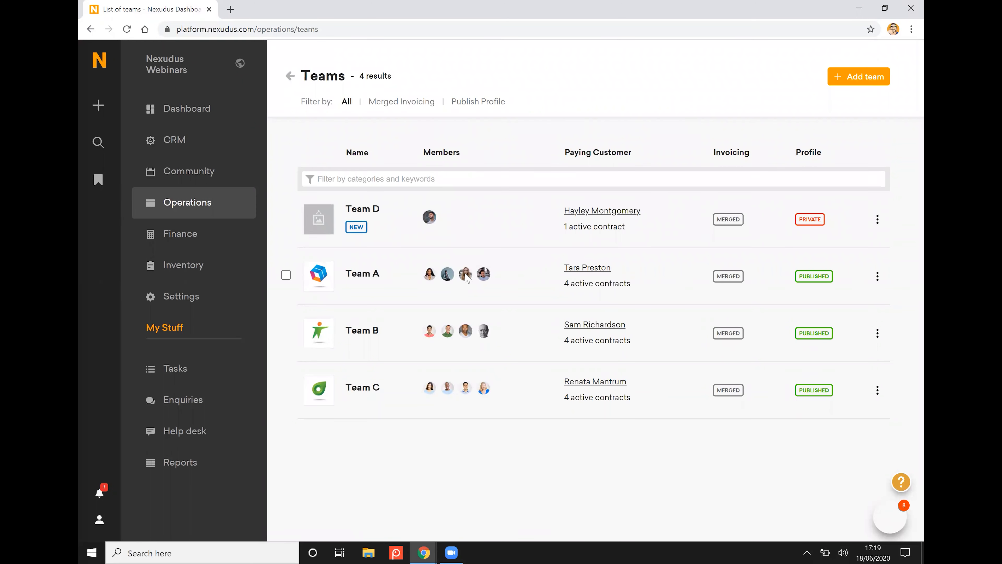
{"action": "left_click", "coordinate": [397, 263]}
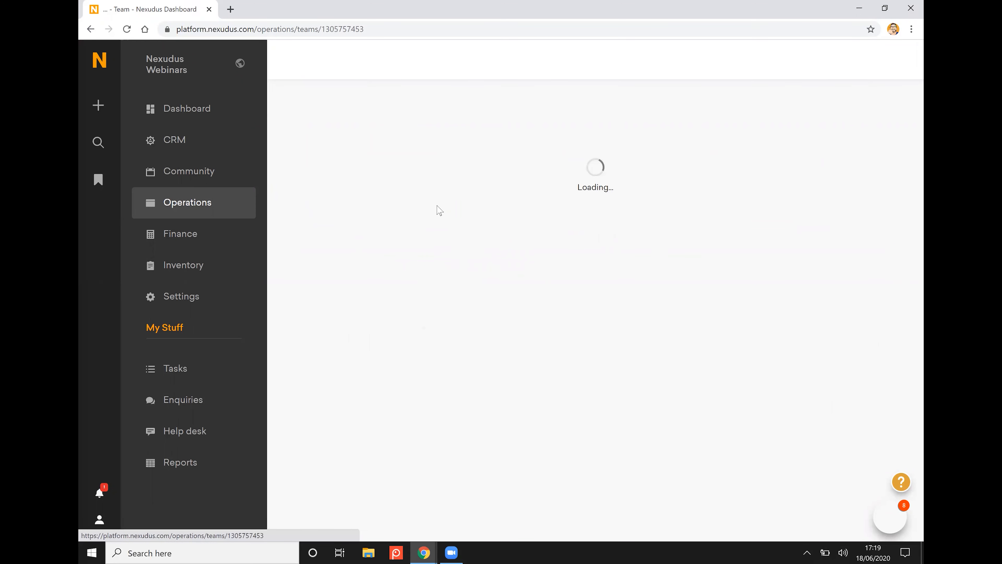
{"action": "scroll", "coordinate": [444, 271], "scroll_direction": "down", "scroll_amount": 5}
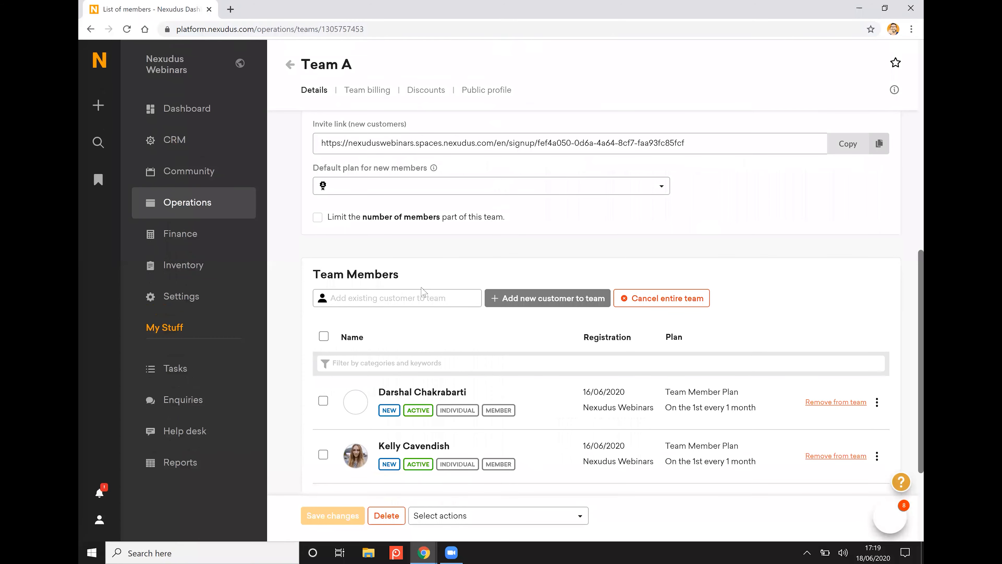
{"action": "scroll", "coordinate": [409, 353], "scroll_direction": "down", "scroll_amount": 3}
{"action": "left_click", "coordinate": [435, 291]}
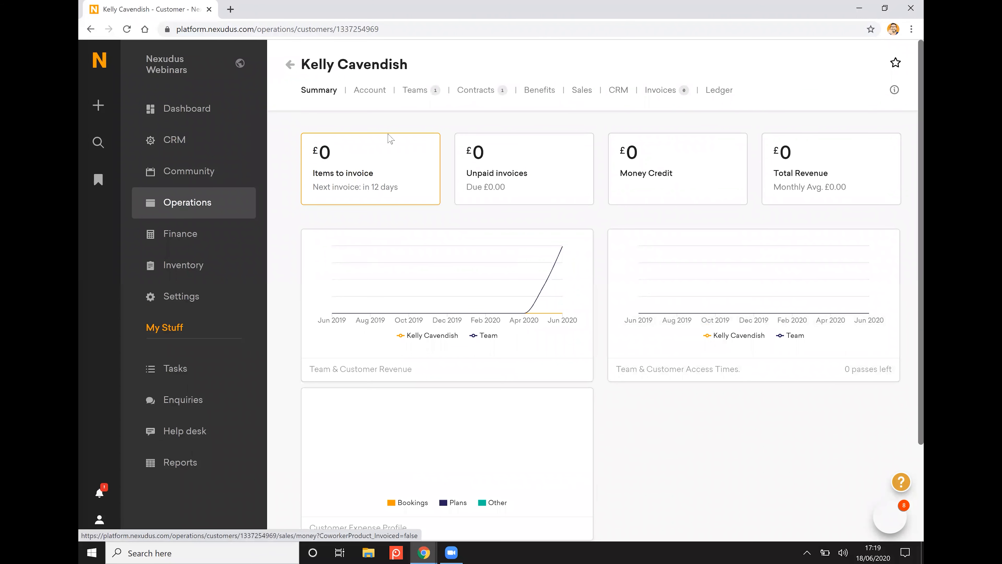
{"action": "left_click", "coordinate": [373, 98]}
{"action": "left_click", "coordinate": [461, 156]}
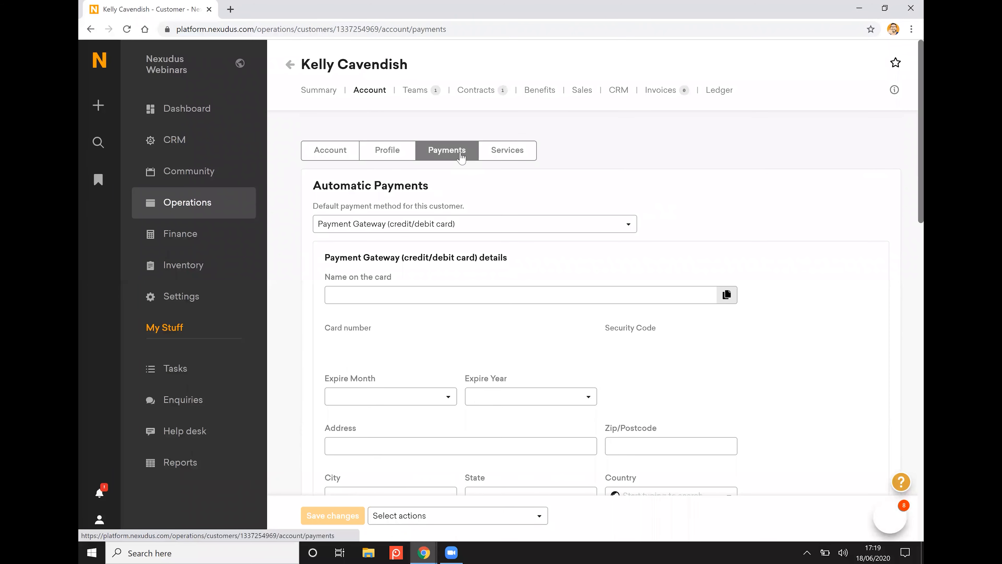
- Let this member access invoices issued to the team's paying customer, and discard the change to open the account's Services settings
{"action": "scroll", "coordinate": [745, 216], "scroll_direction": "down", "scroll_amount": 1}
{"action": "scroll", "coordinate": [746, 217], "scroll_direction": "down", "scroll_amount": 10}
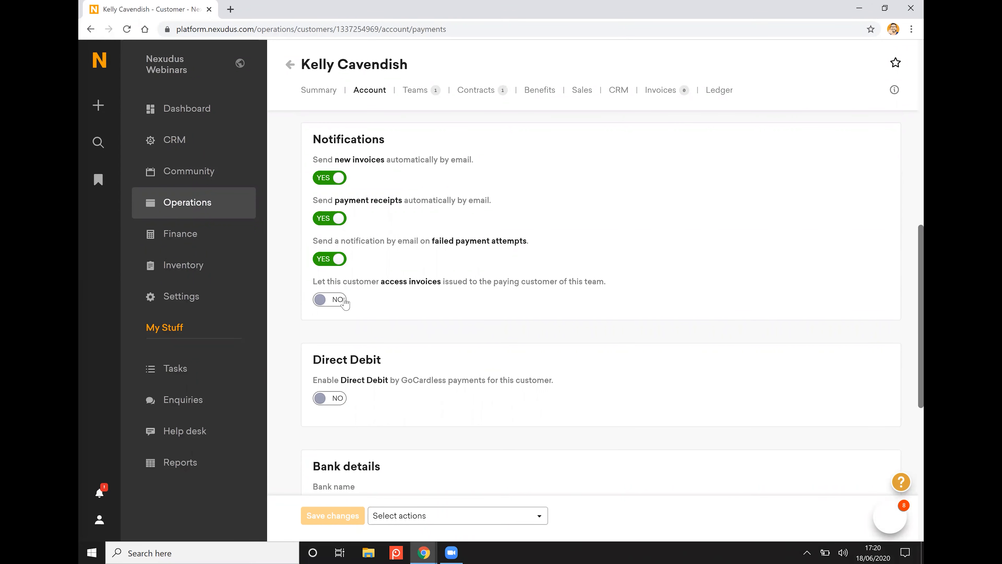
{"action": "left_click", "coordinate": [332, 301]}
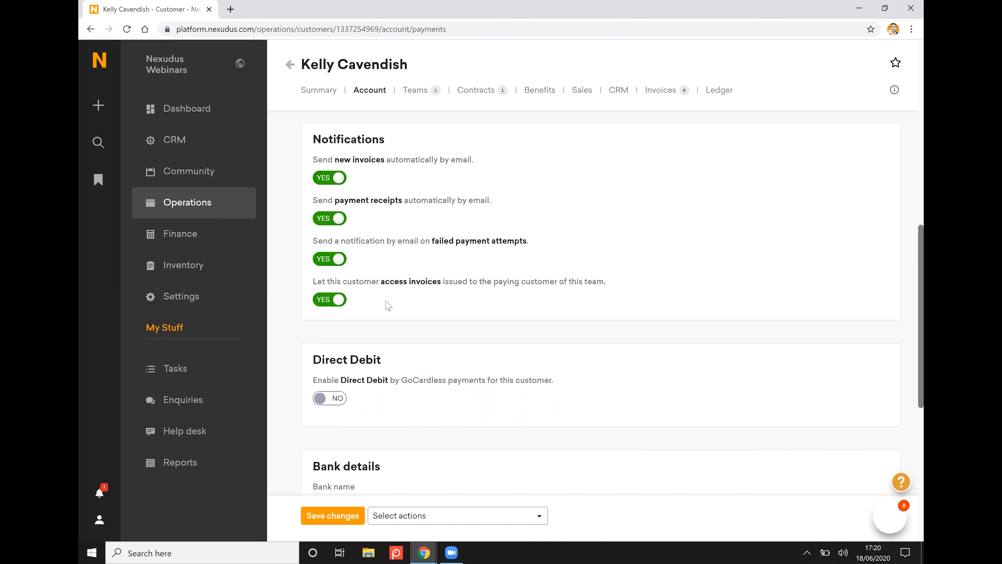
{"action": "scroll", "coordinate": [415, 284], "scroll_direction": "up", "scroll_amount": 10}
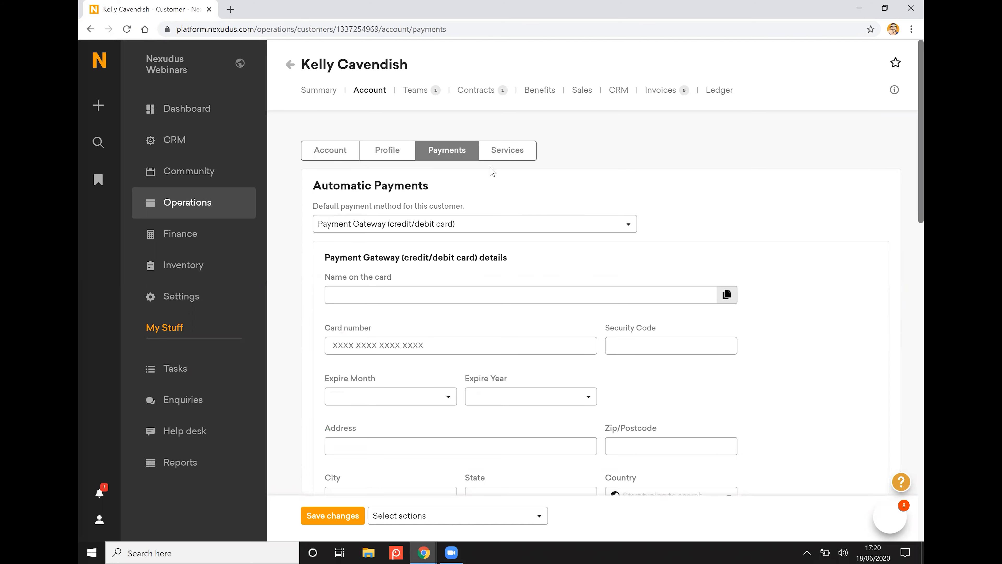
{"action": "left_click", "coordinate": [506, 157]}
{"action": "left_click", "coordinate": [329, 317]}
{"action": "left_click", "coordinate": [509, 152]}
{"action": "left_click", "coordinate": [366, 319]}
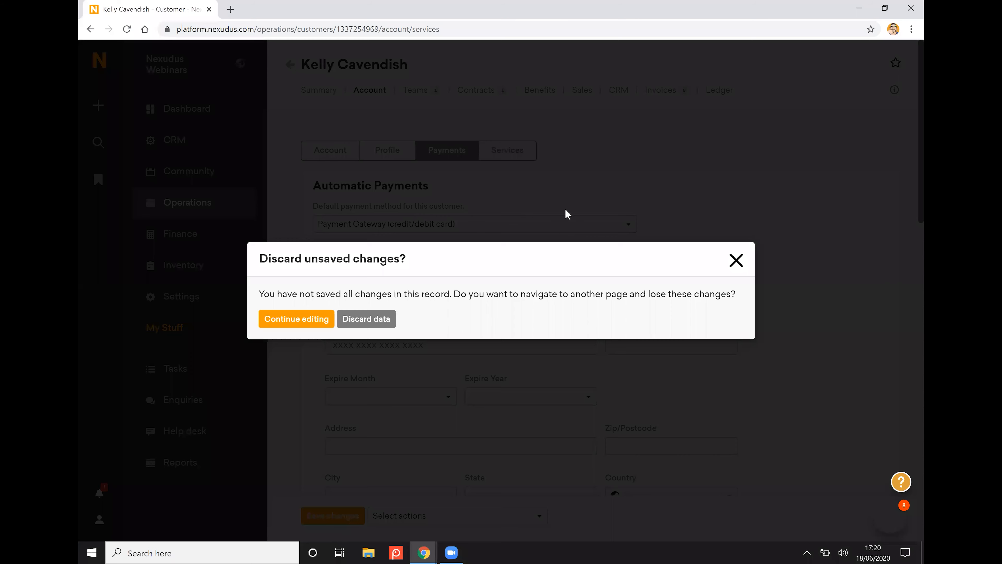
- Enable notifying the entire team when a delivery is received for this customer, and switch to the webinar presentation
{"action": "scroll", "coordinate": [548, 285], "scroll_direction": "down", "scroll_amount": 10}
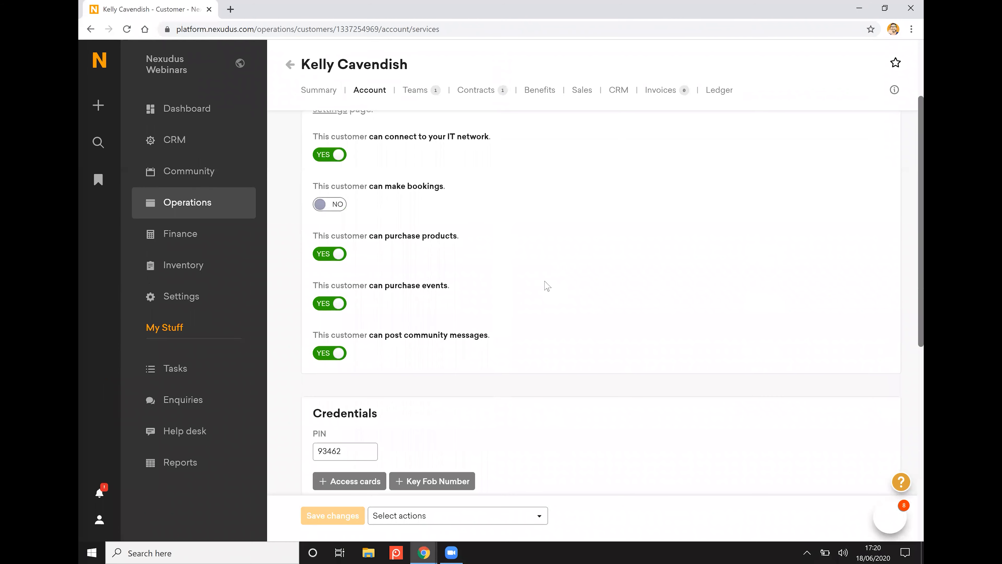
{"action": "scroll", "coordinate": [375, 322], "scroll_direction": "down", "scroll_amount": 1}
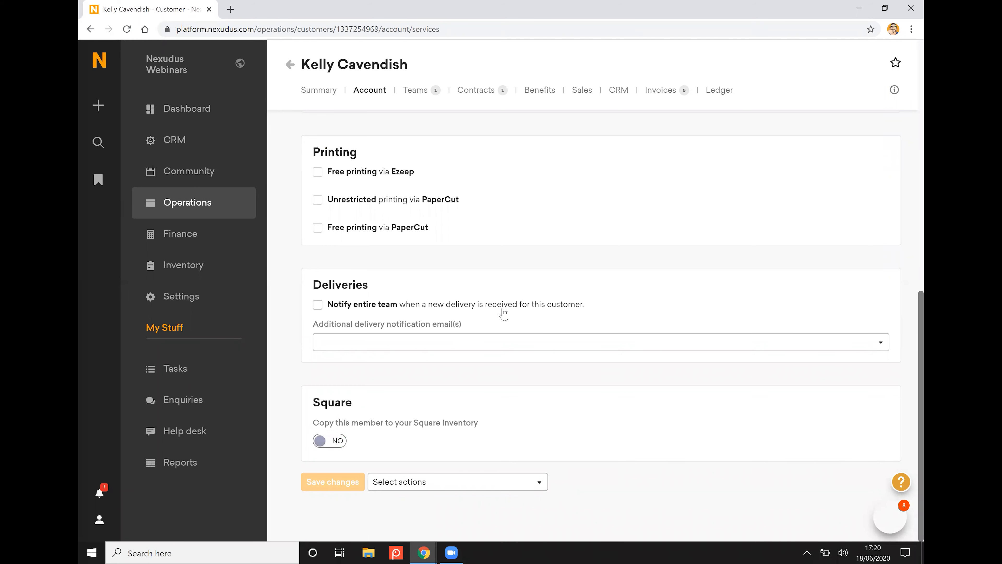
{"action": "left_click", "coordinate": [318, 305]}
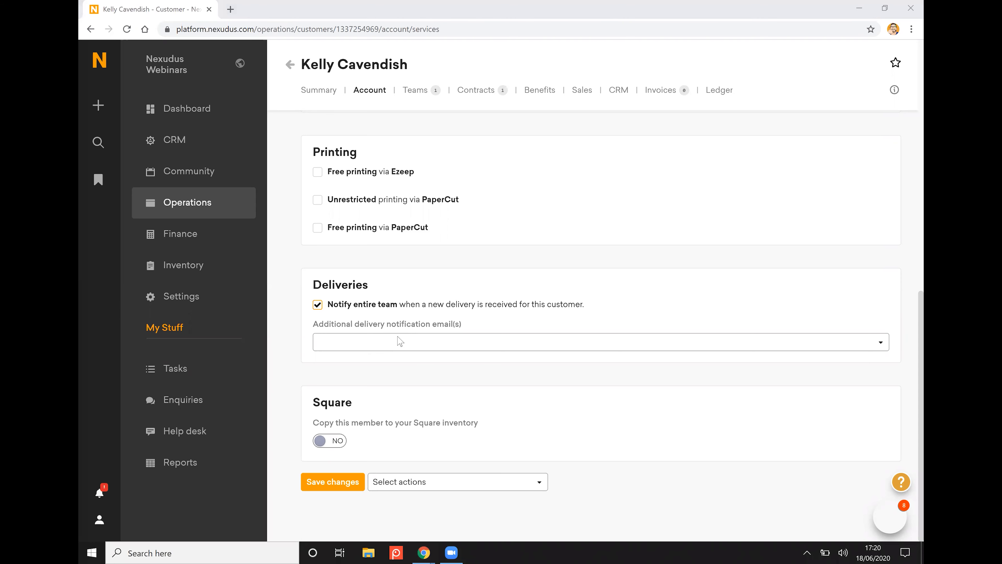
{"action": "key", "text": "alt+Tab"}
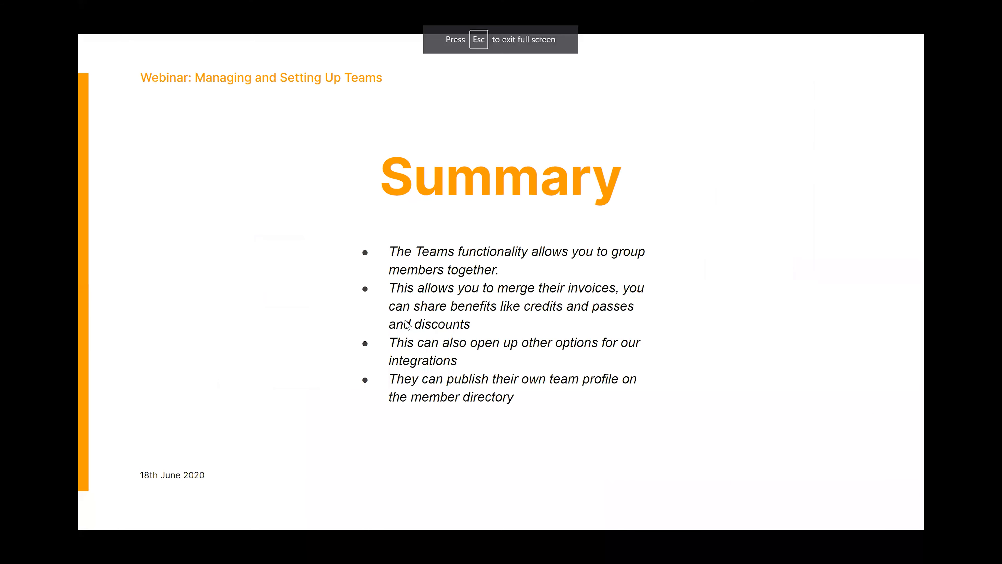